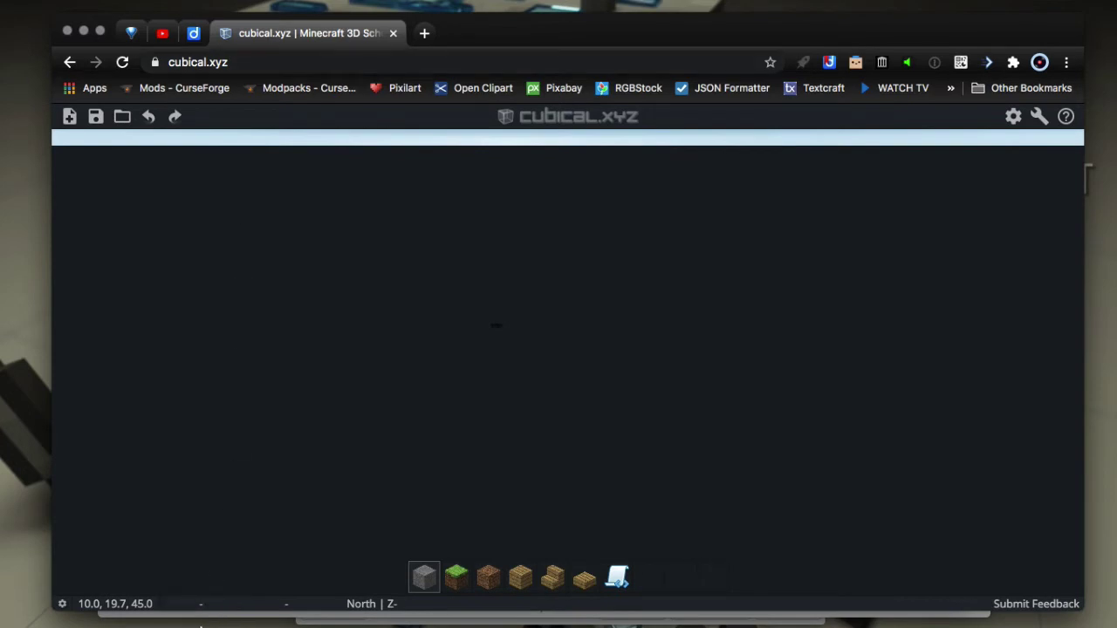
Show the MC Schematics folder in Finder with futuristic-house.schematic selected, over the cubical.xyz editor
mouse_move(199, 624)
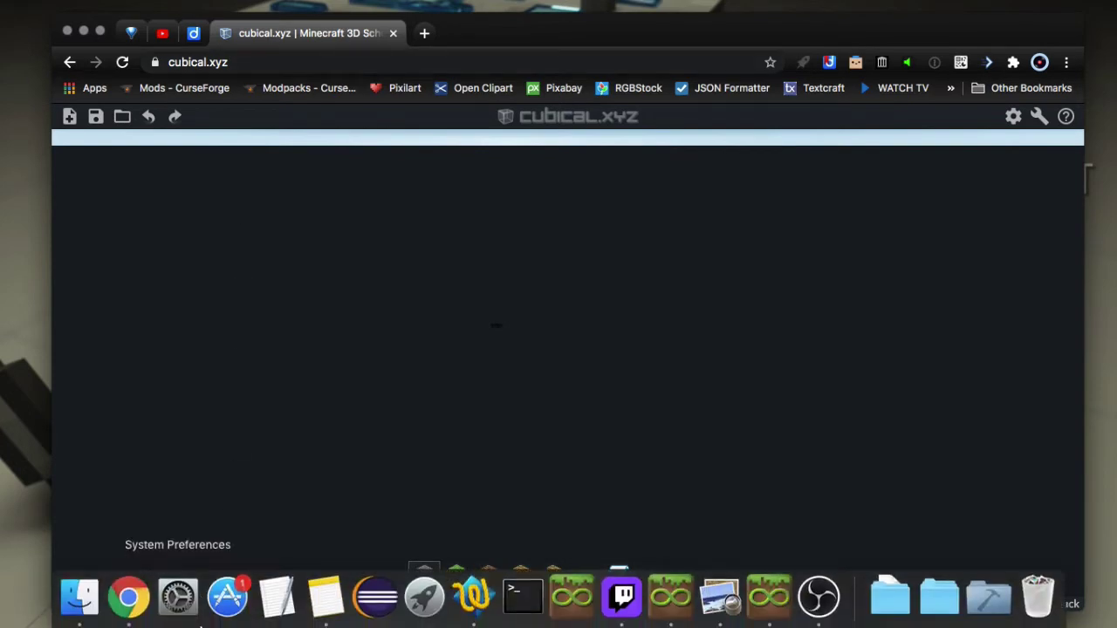
click(87, 607)
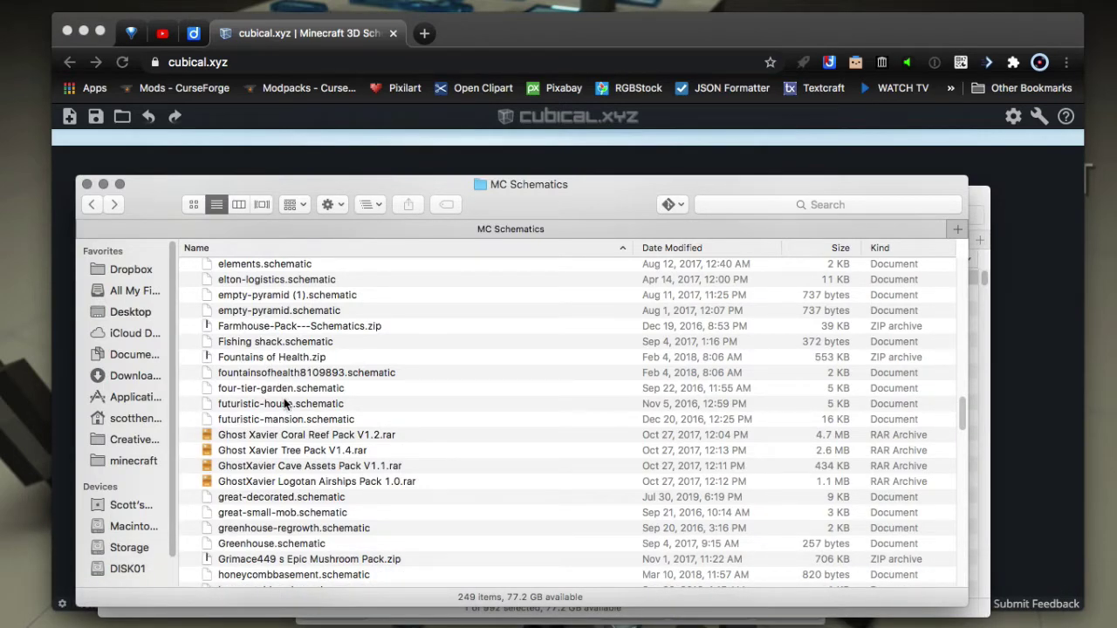
click(223, 404)
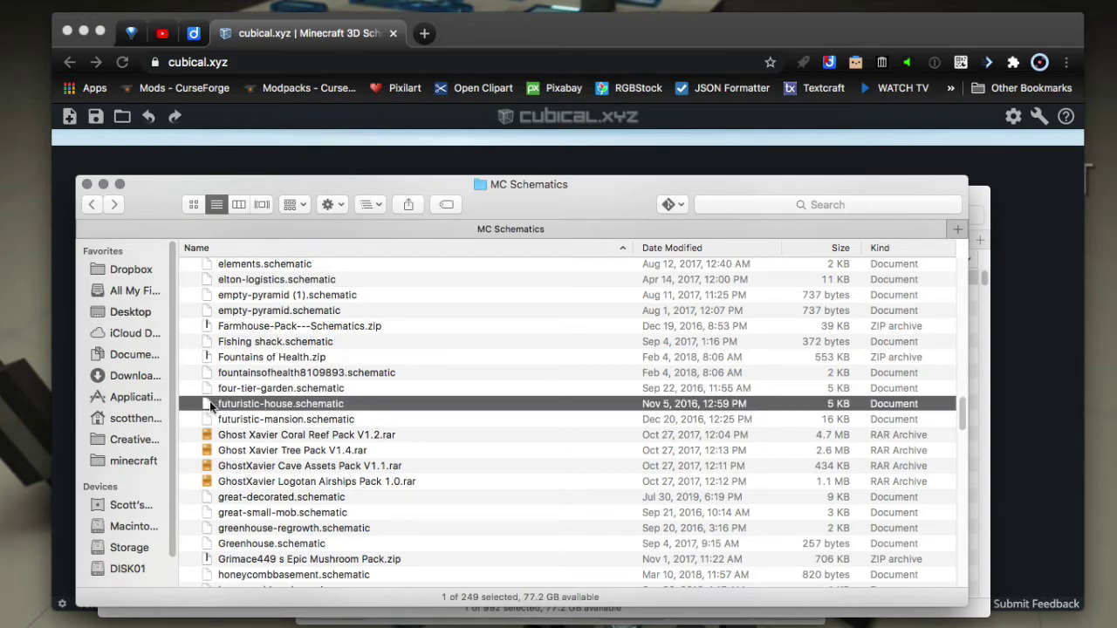
click(515, 32)
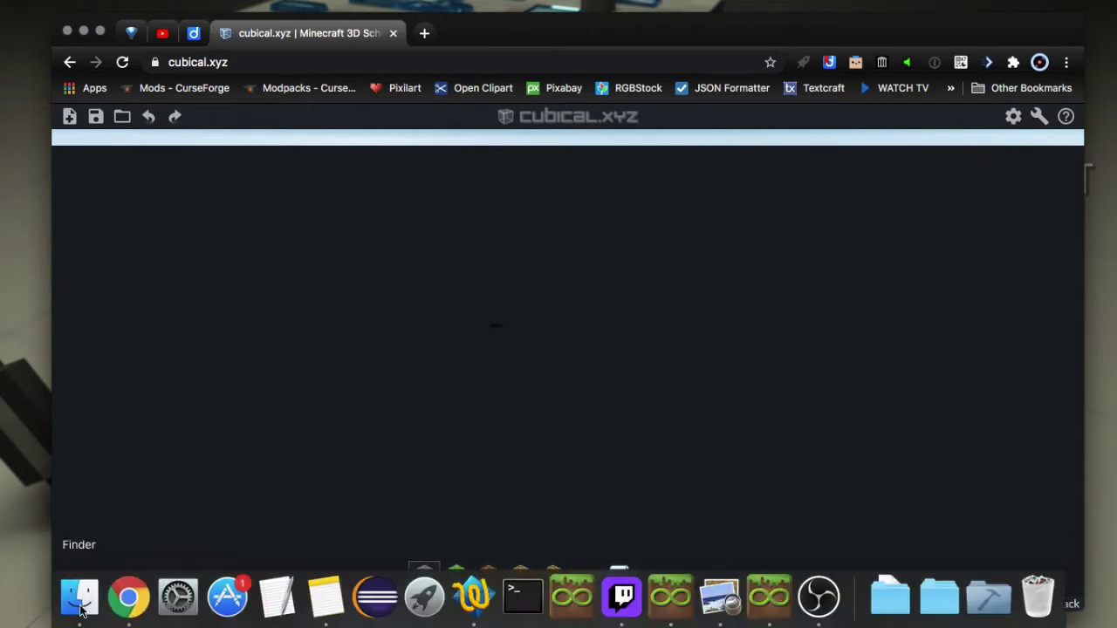
click(79, 597)
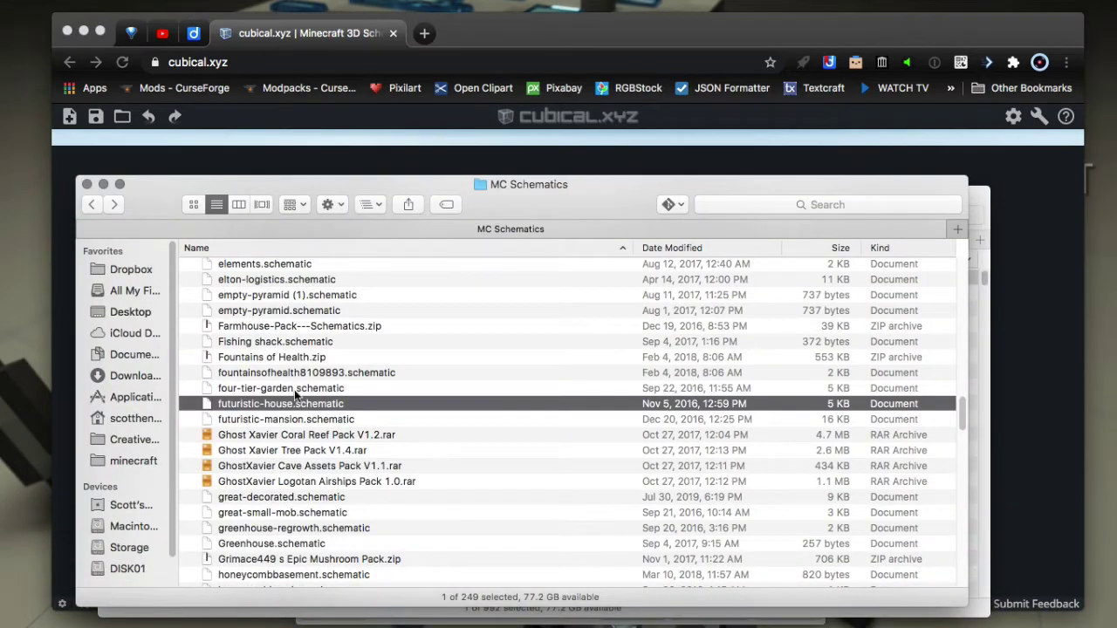
Drop futuristic-house.schematic into cubical.xyz, zoom and pan across the house, then enter fly mode
drag(288, 403, 745, 162)
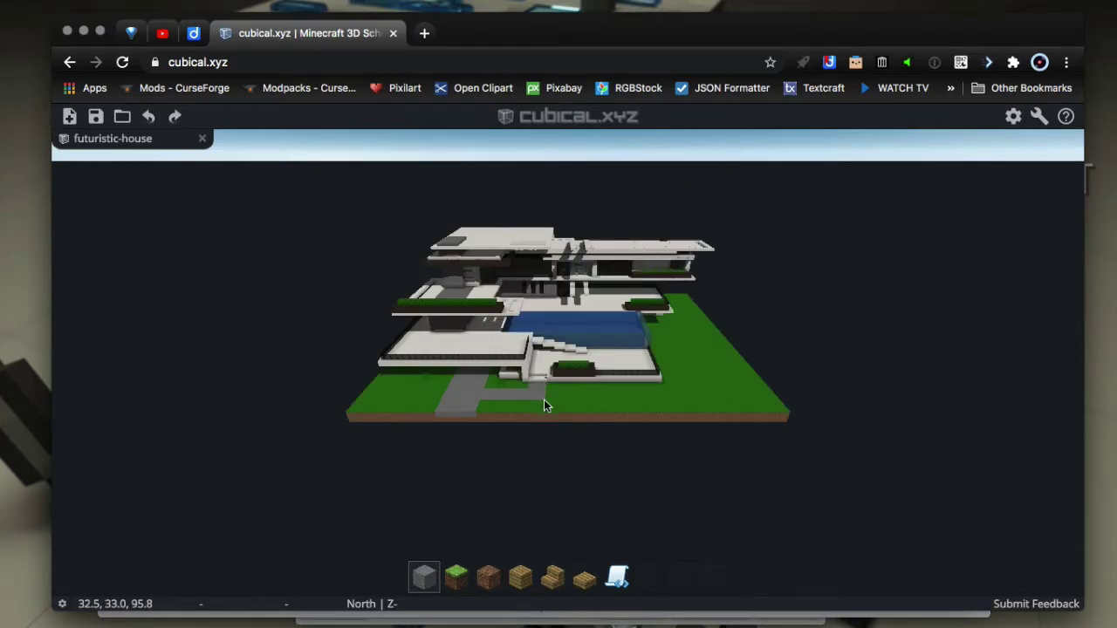
scroll(544, 399, up, 10)
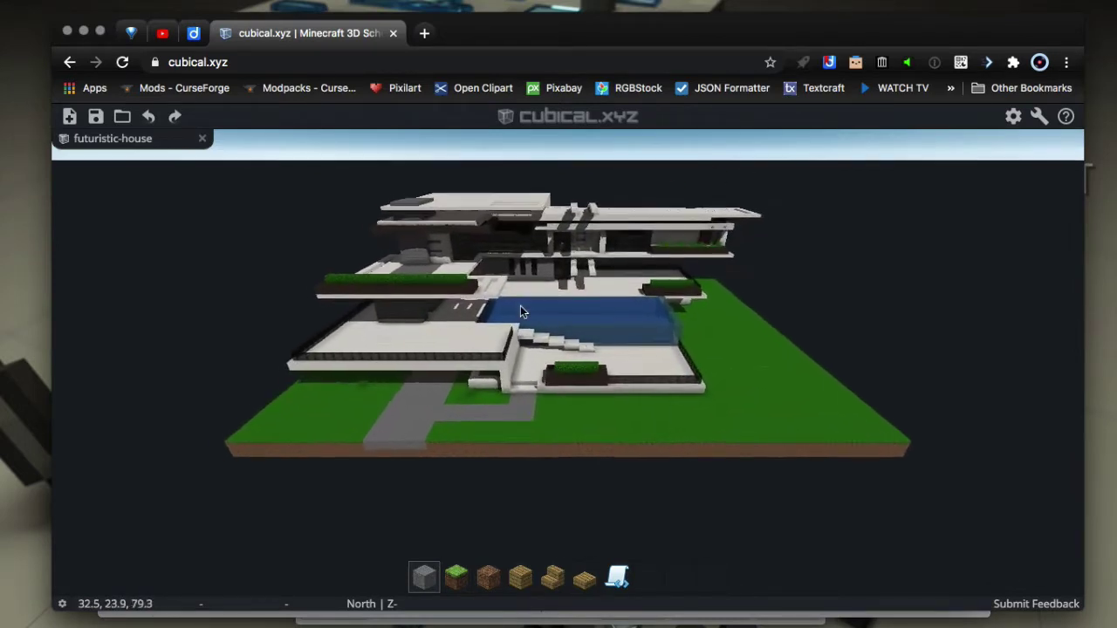
right_drag(520, 311, 645, 298)
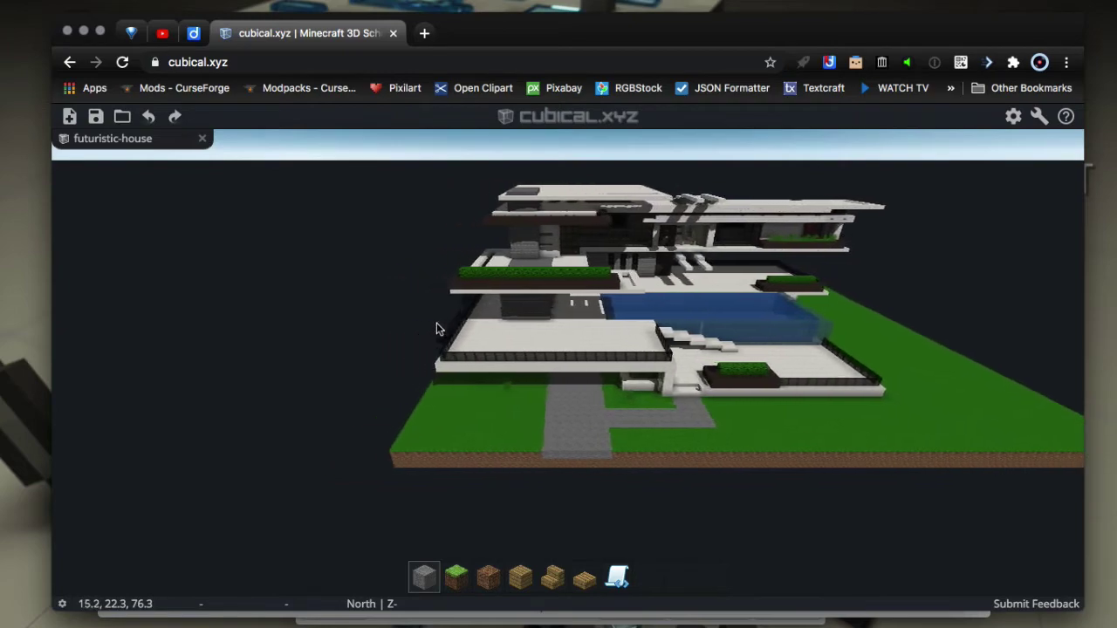
click(438, 329)
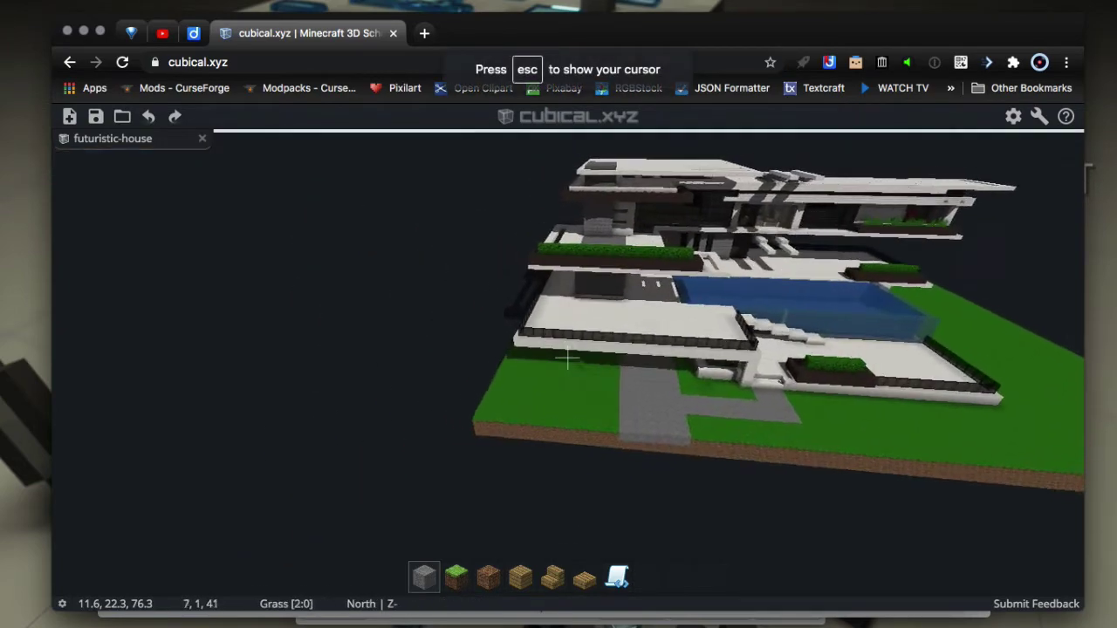
Fly down over the pool and driveway and along the futuristic house's walls
key(w)
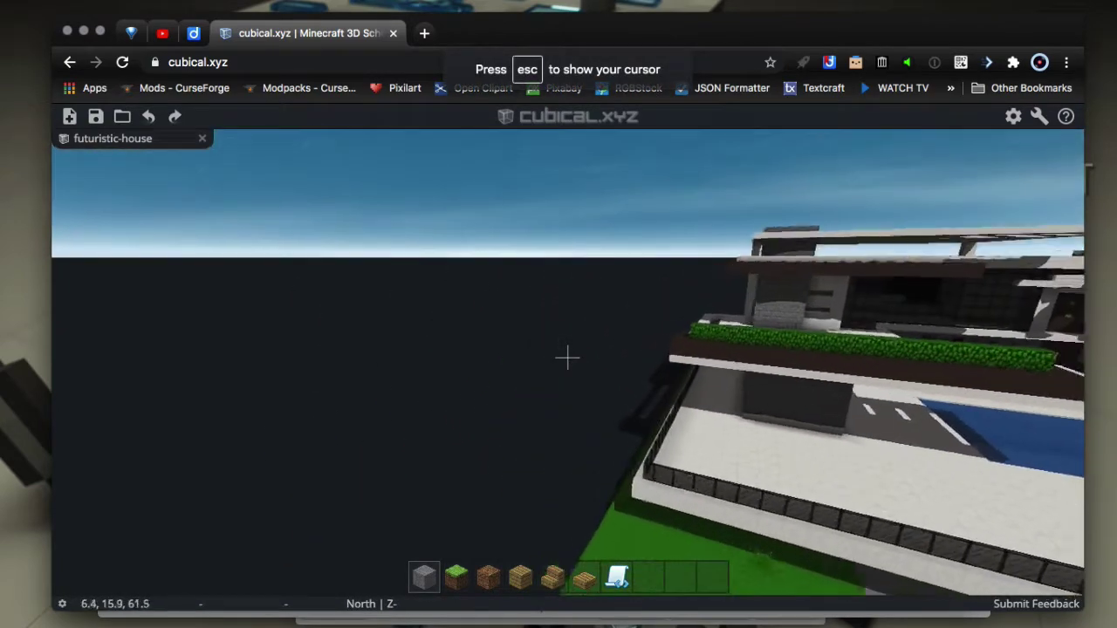
key(w)
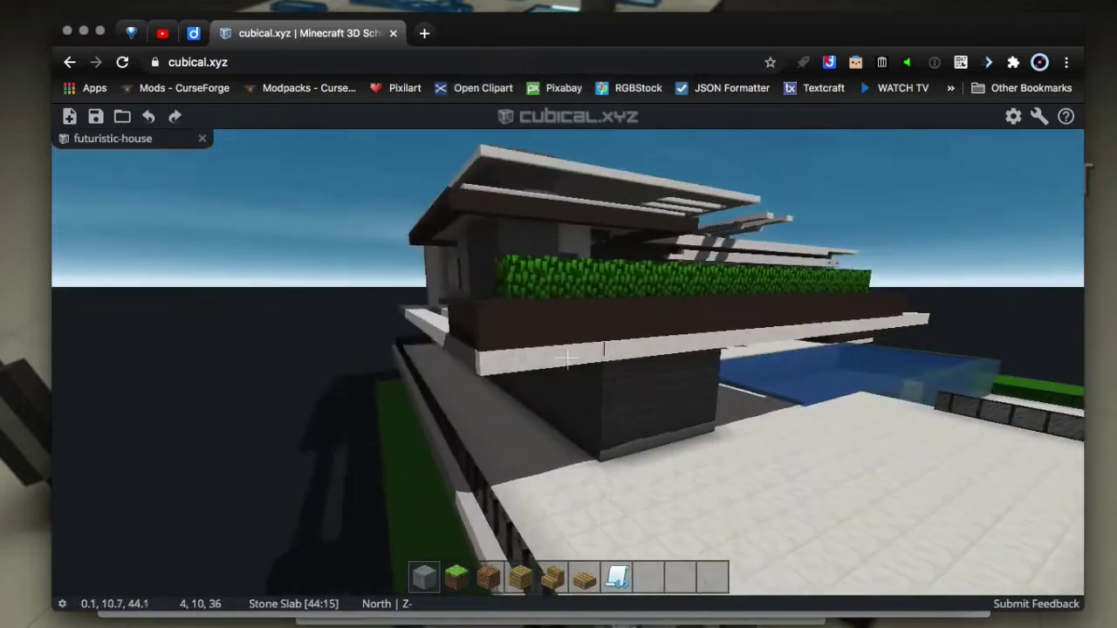
key(w)
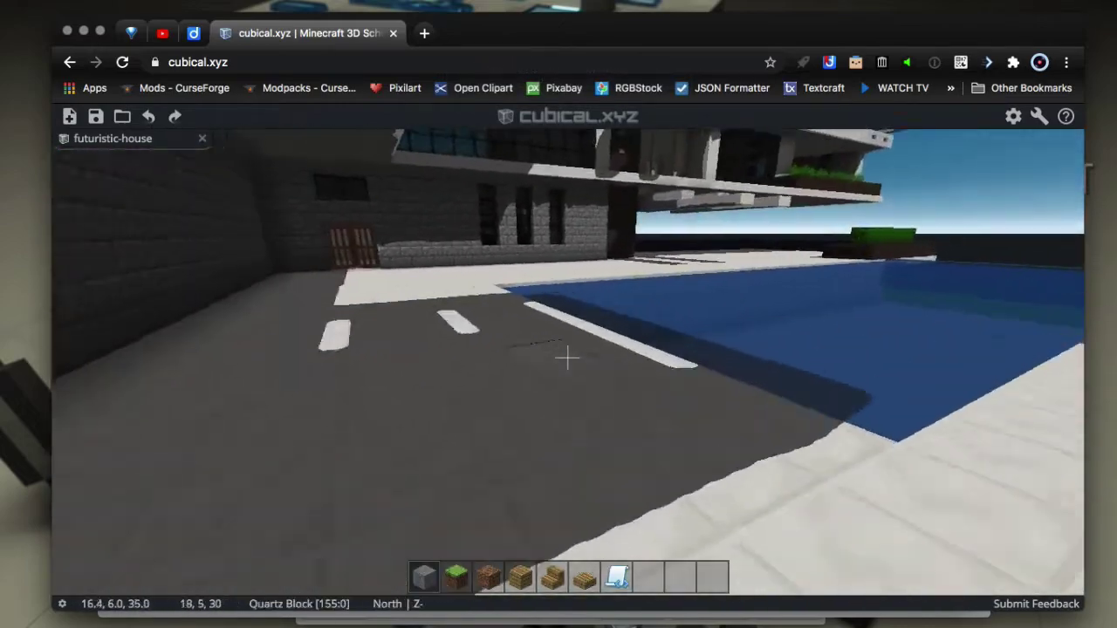
key(w)
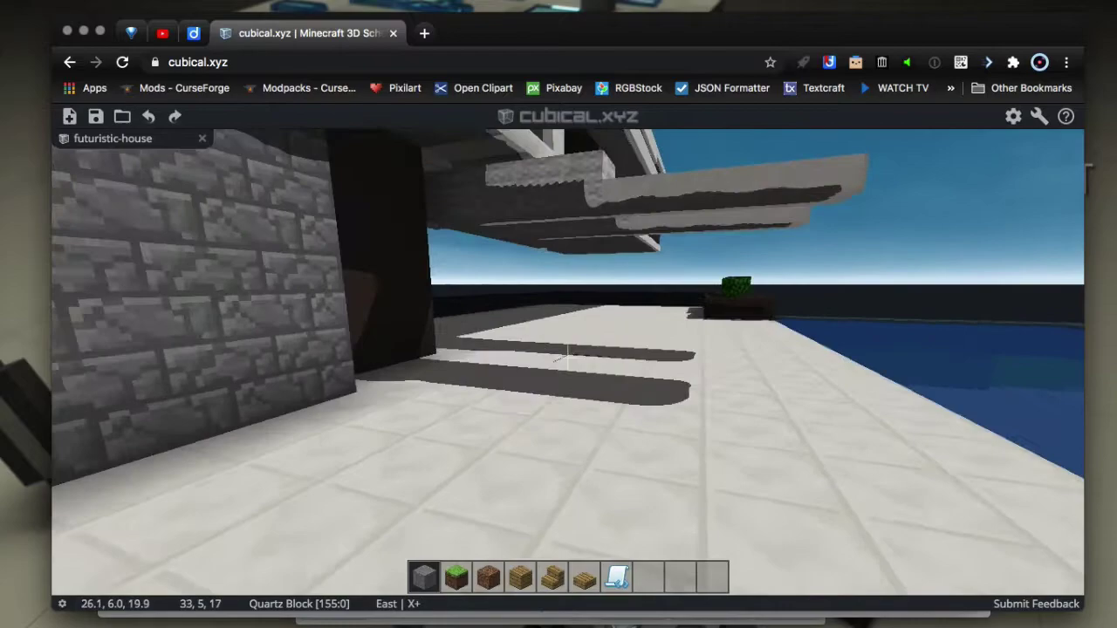
key(w)
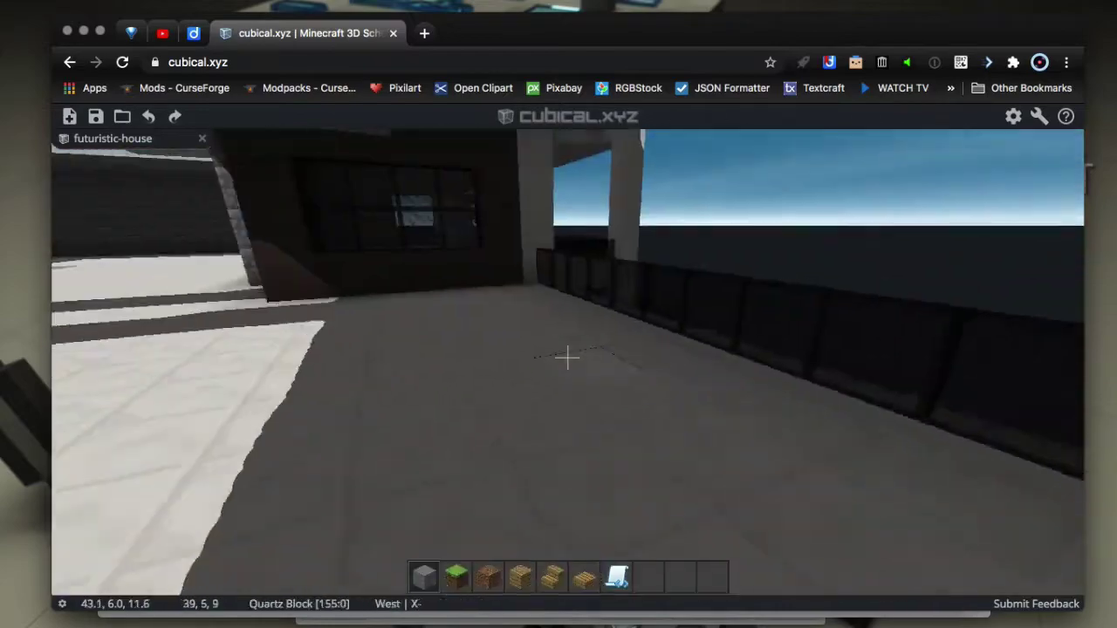
key(w)
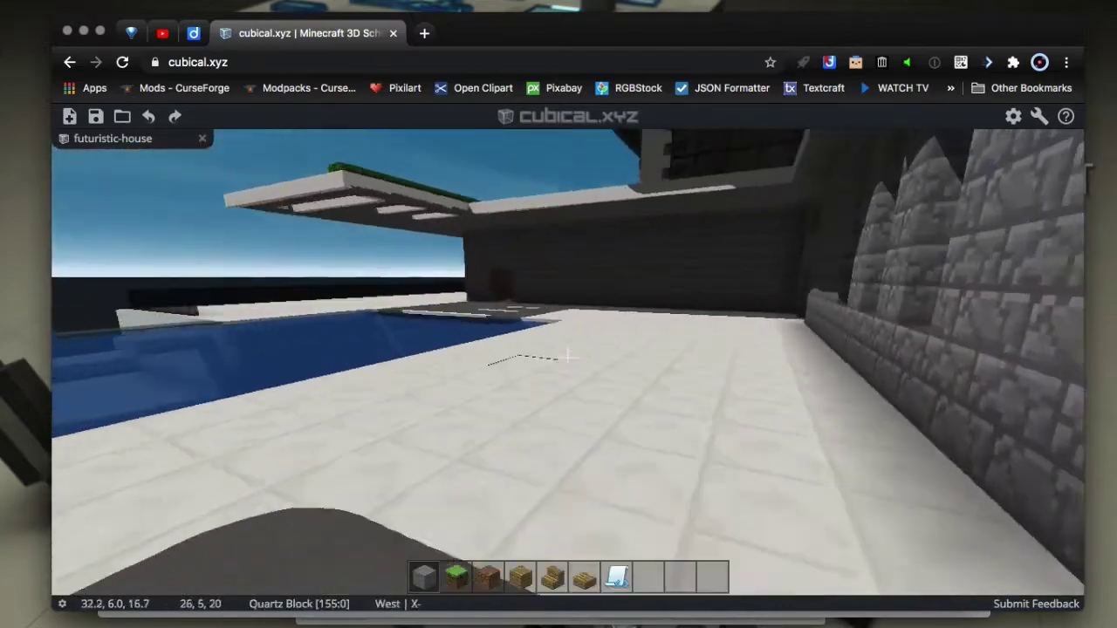
Walk into the stone room and the next room, opening the iron-barred door and the next door
key(w)
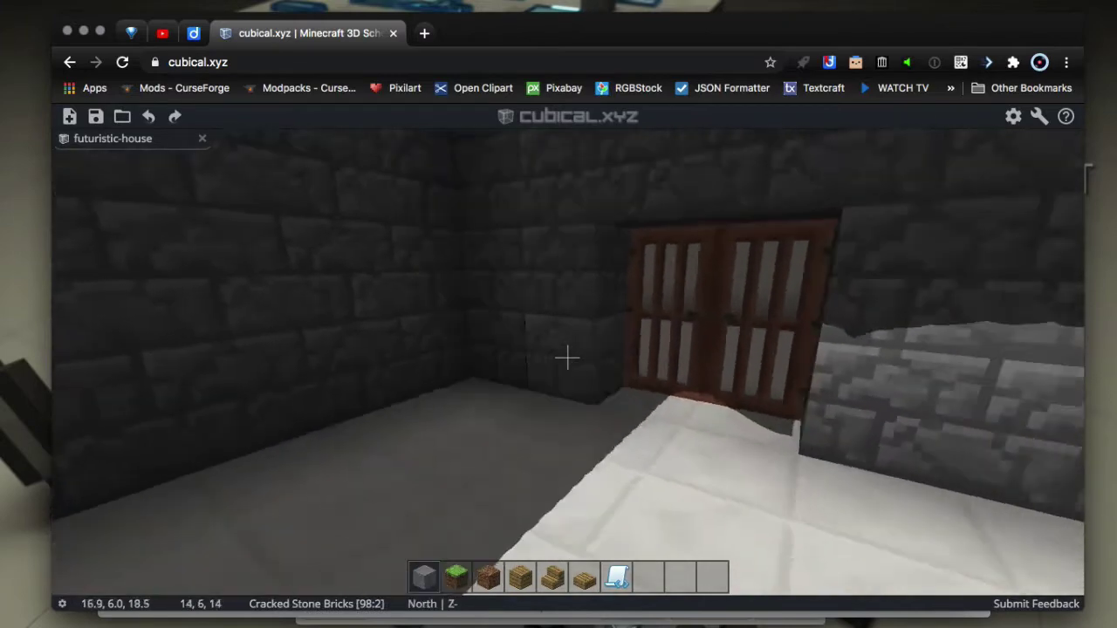
key(w)
right_click(567, 357)
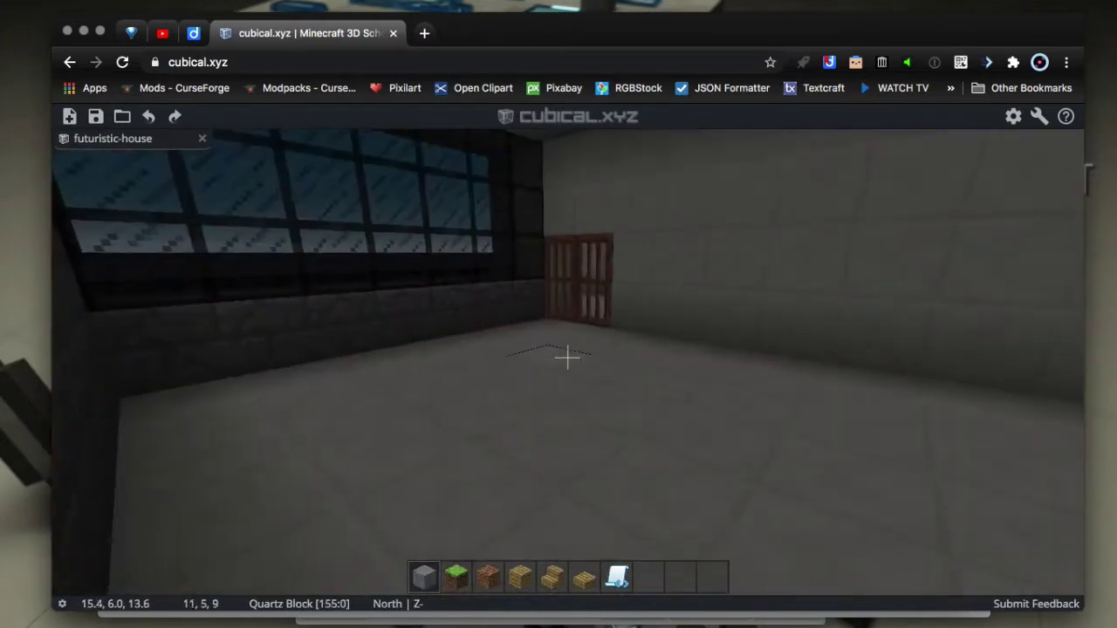
key(w)
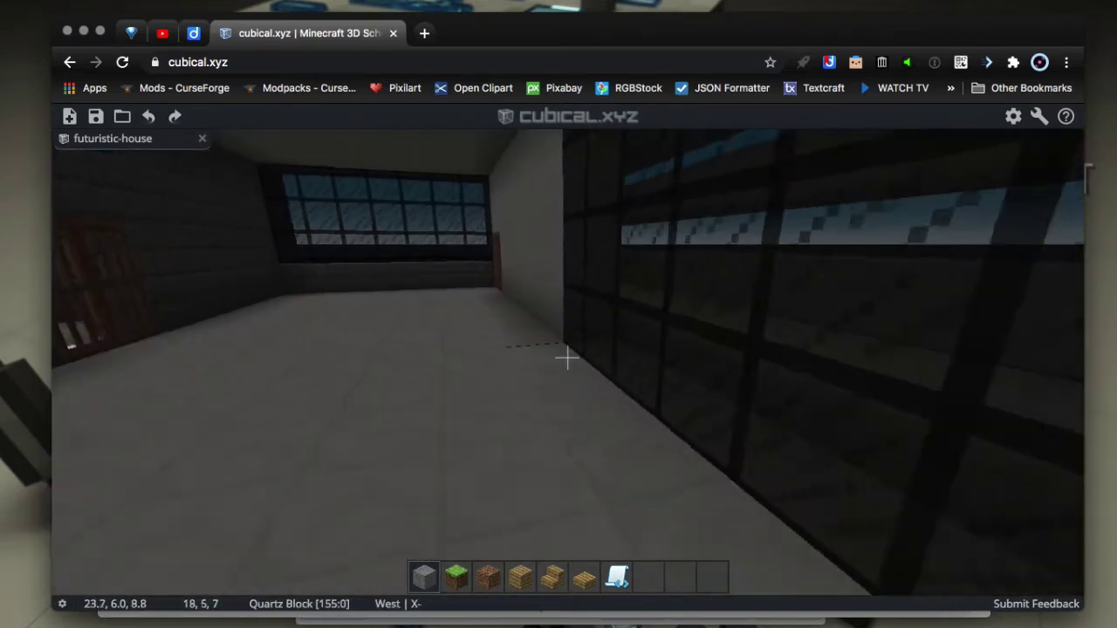
key(w)
right_click(568, 356)
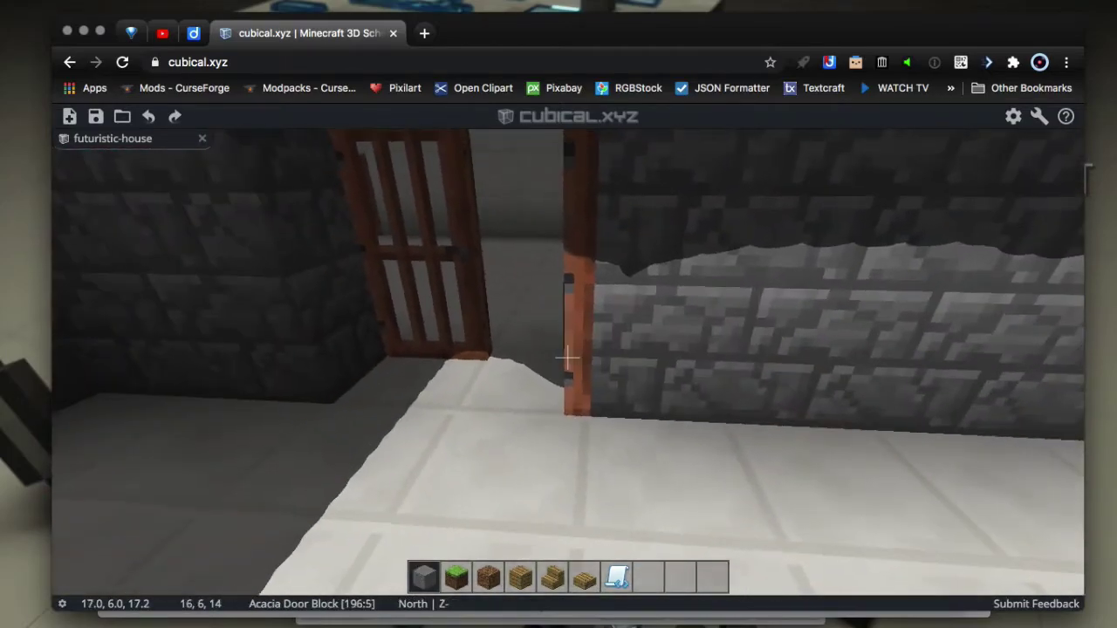
Rise above the terrace and quartz-slab roof, back away, then drop toward the roof
key(w)
key(space)
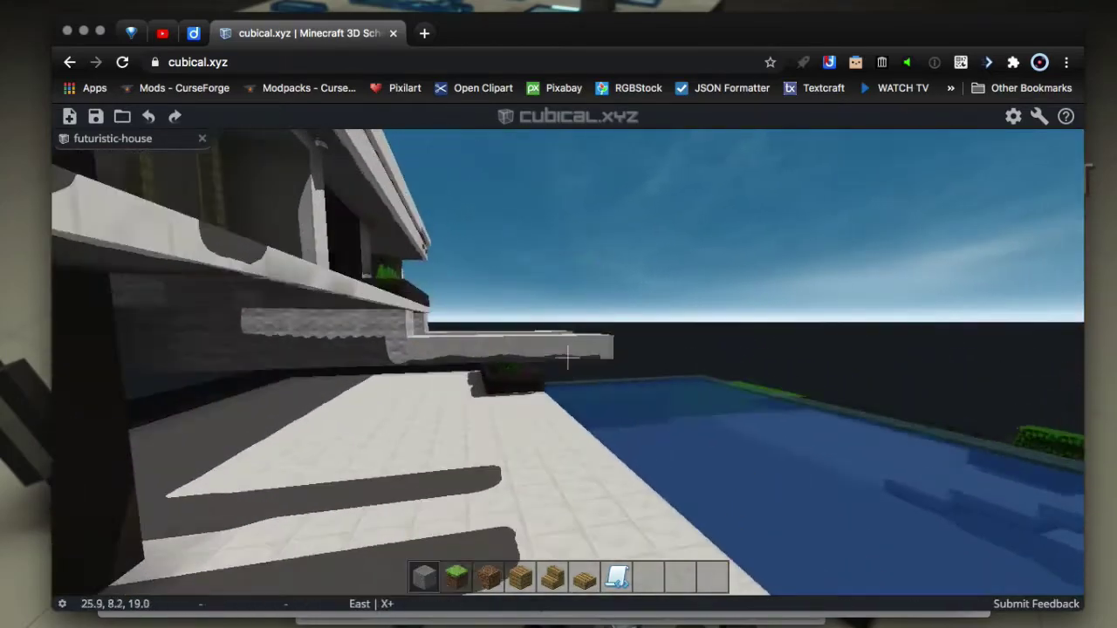
key(w)
key(space)
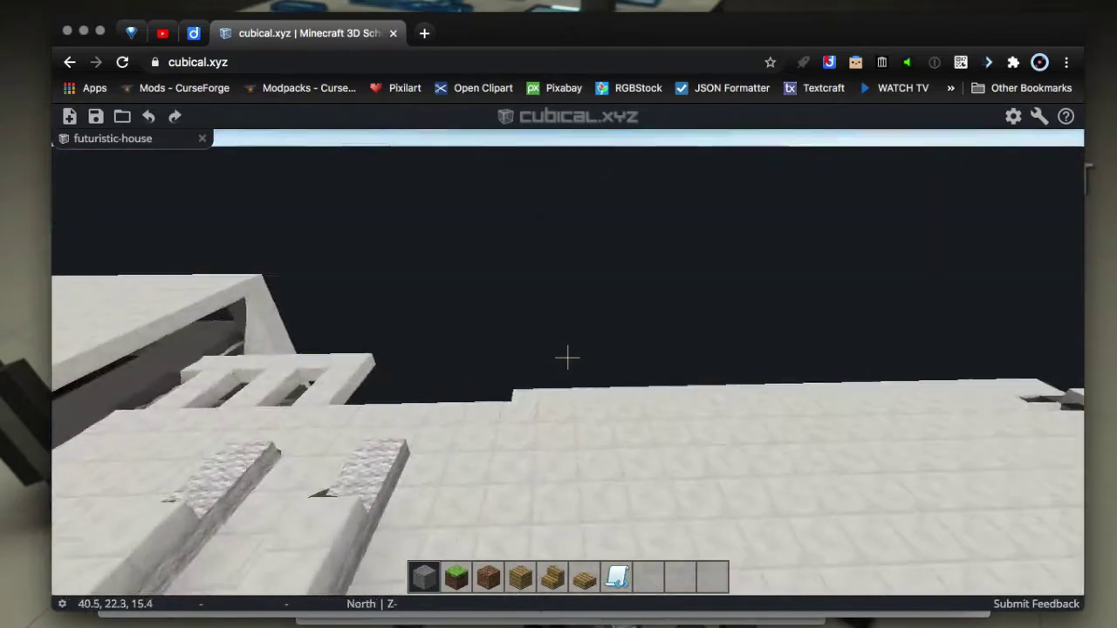
key(s)
key(space)
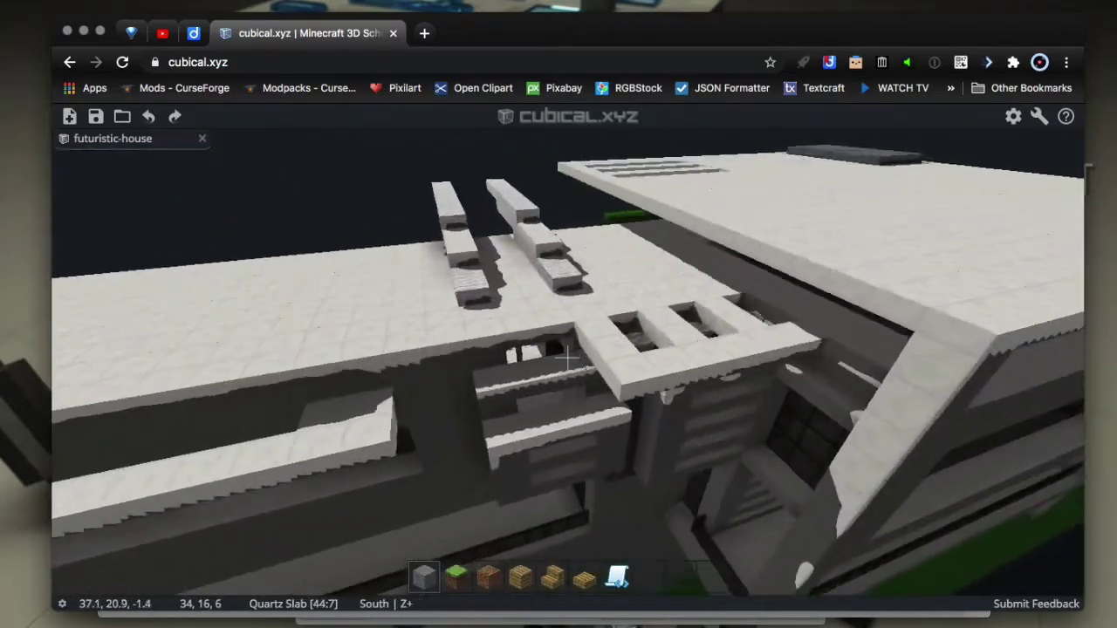
key(s)
key(space)
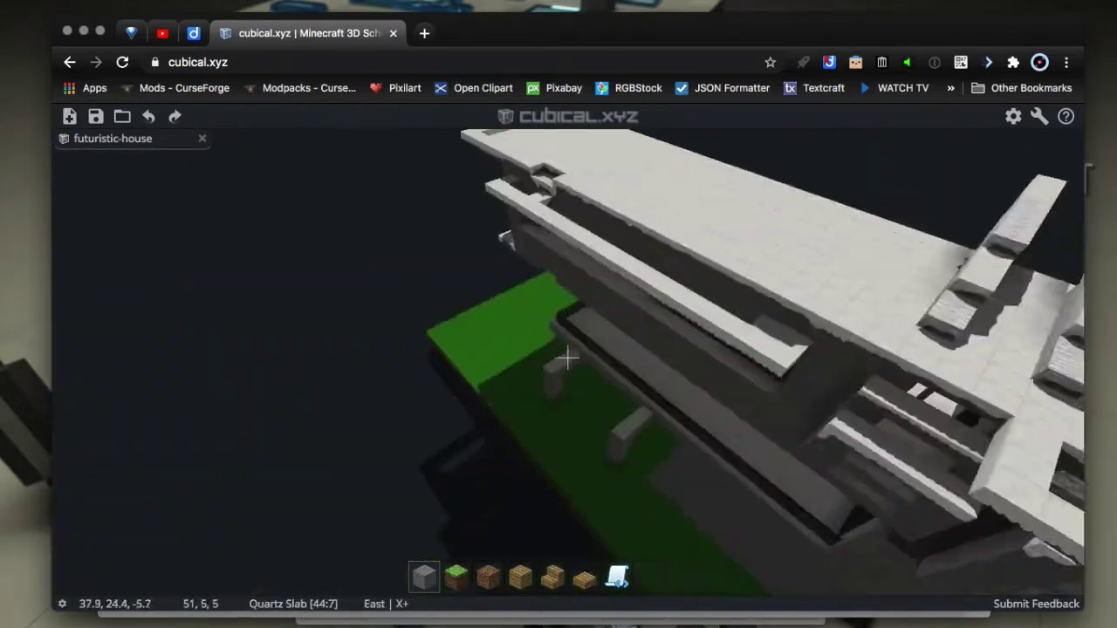
key(w)
key(shift)
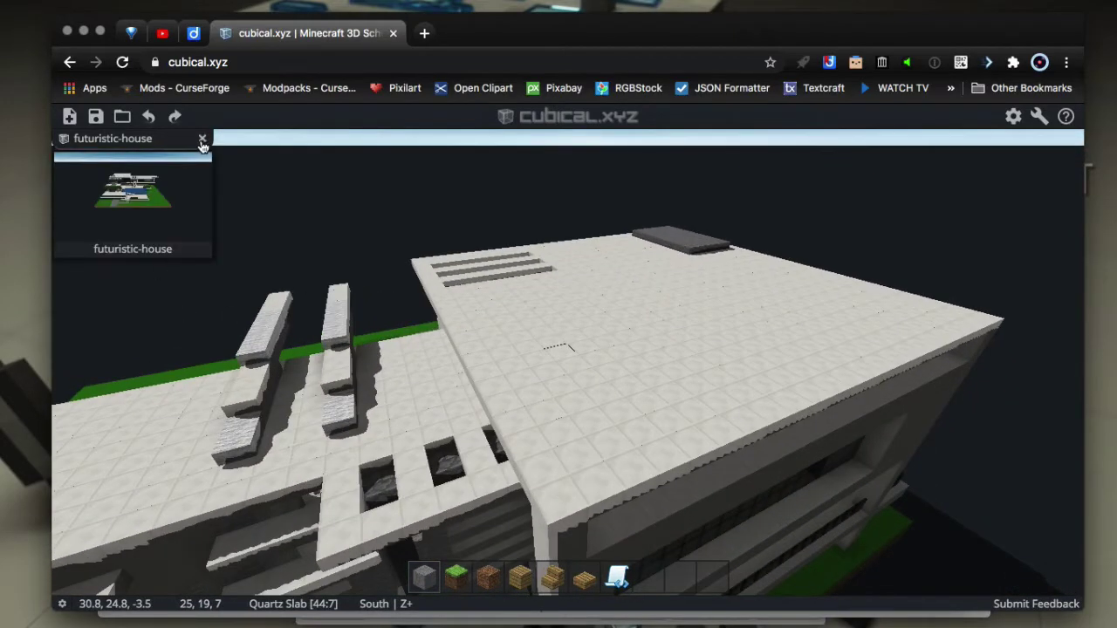
Close the futuristic-house model and open the 1.14.4 Structures folder in Finder
click(203, 142)
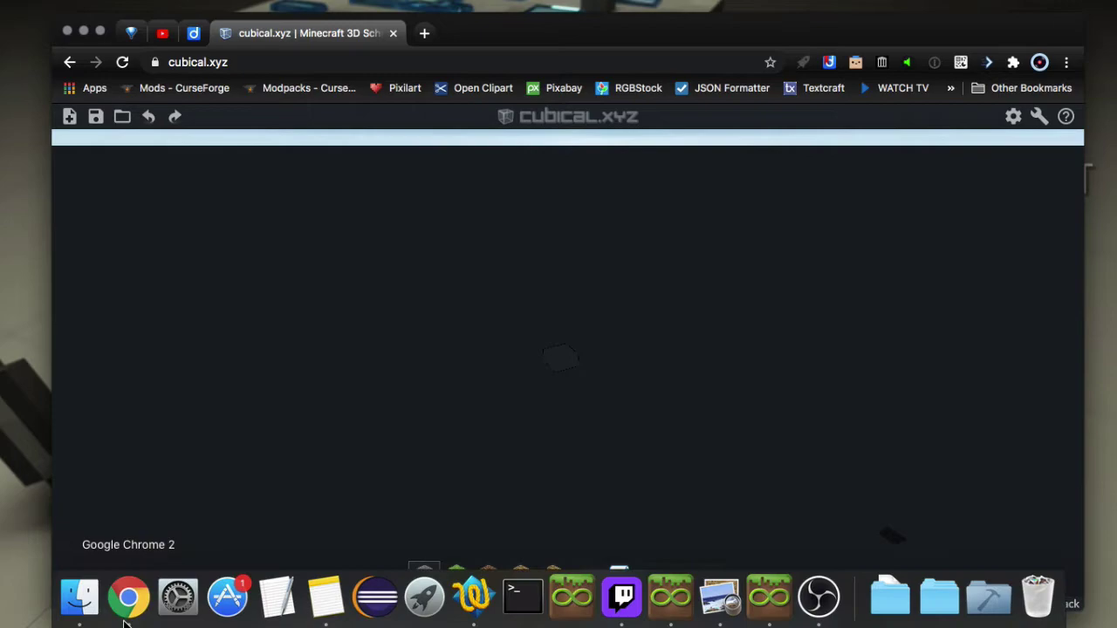
click(78, 599)
scroll(294, 334, up, 10)
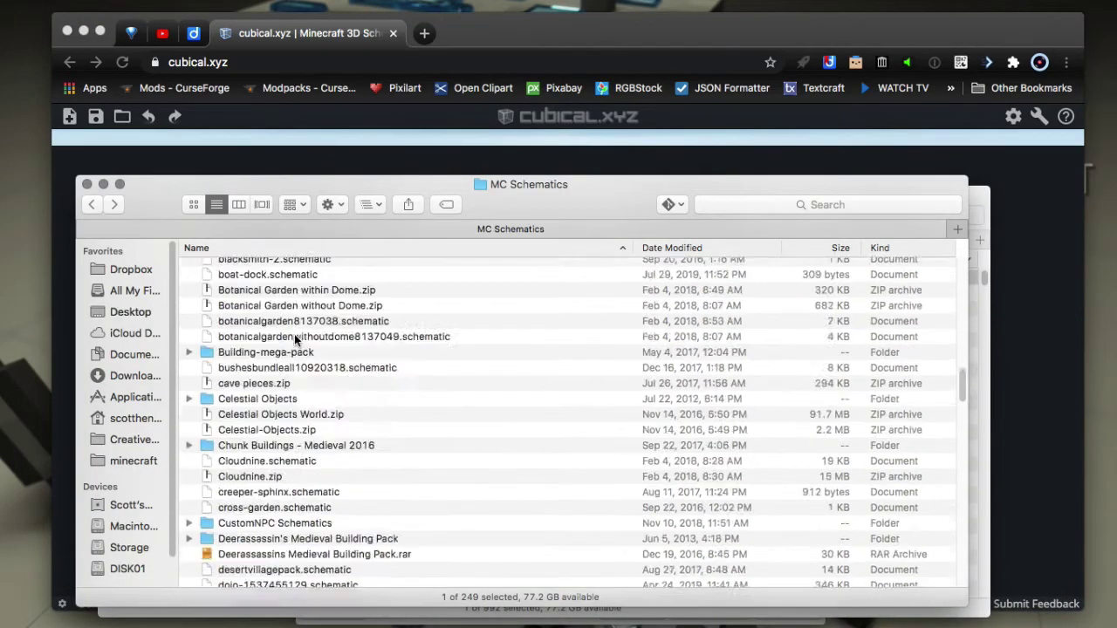
scroll(294, 341, up, 15)
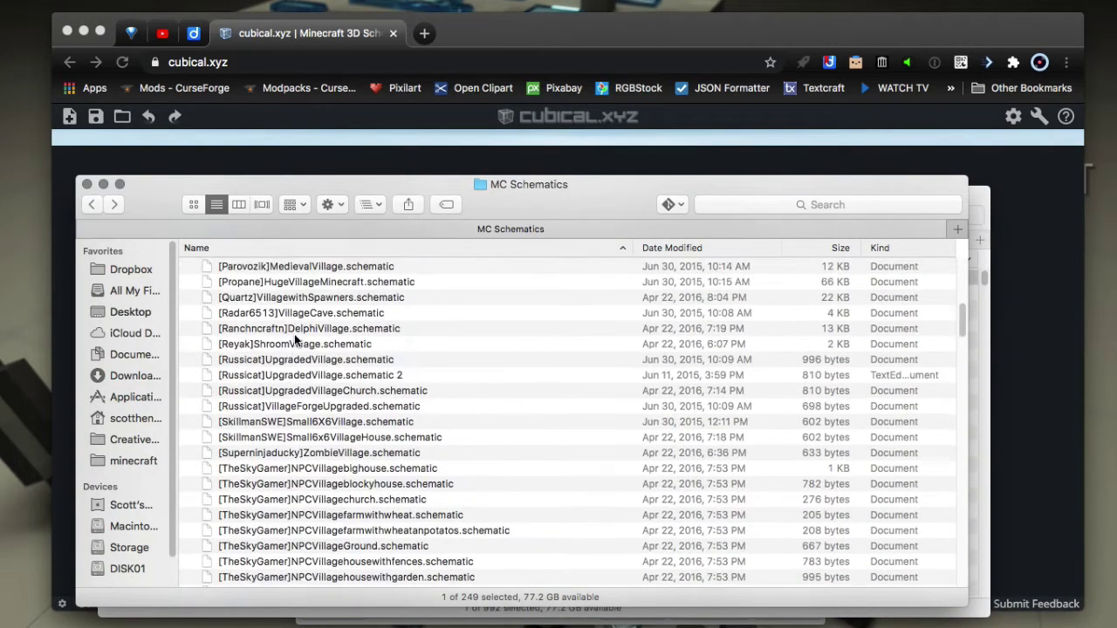
scroll(294, 335, down, 15)
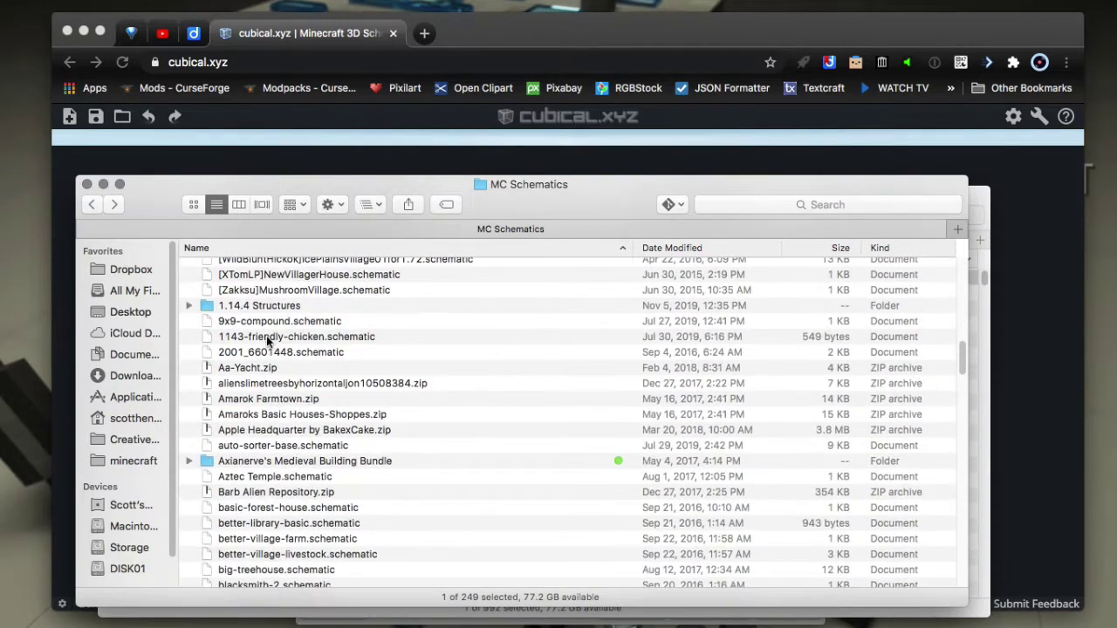
double_click(270, 304)
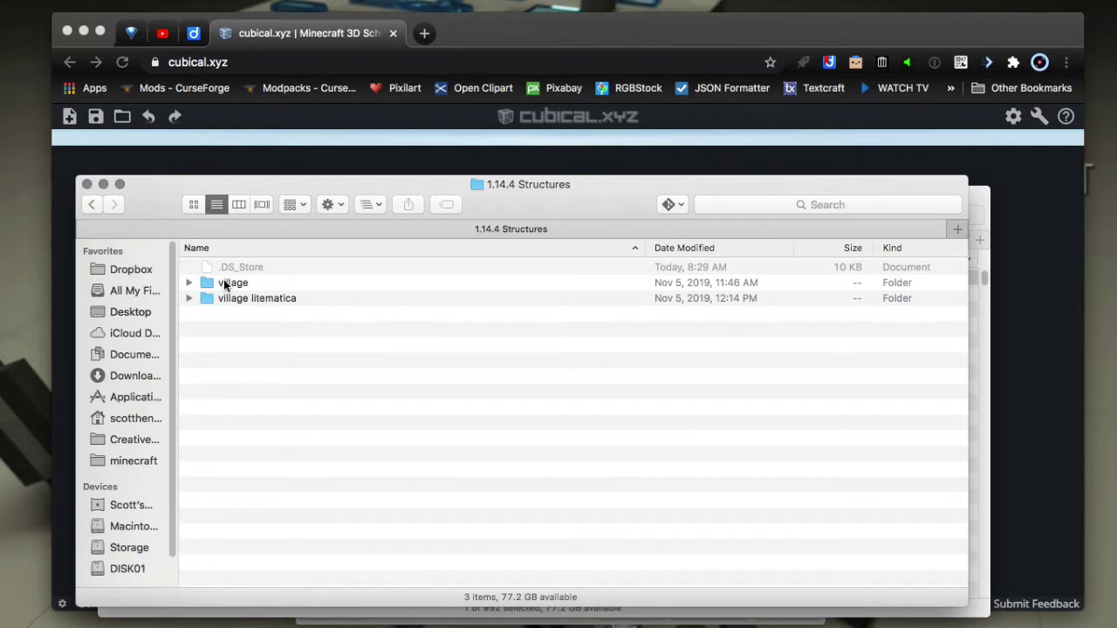
Go through village > desert > houses and load desert_armorer_1.nbt into cubical.xyz
click(225, 286)
double_click(233, 285)
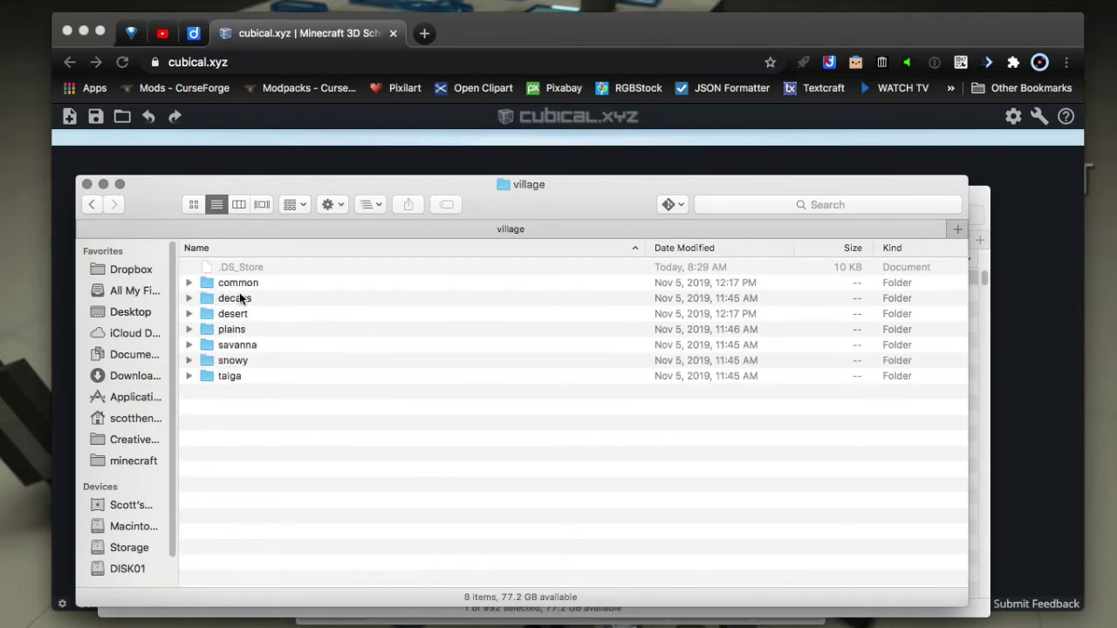
double_click(240, 285)
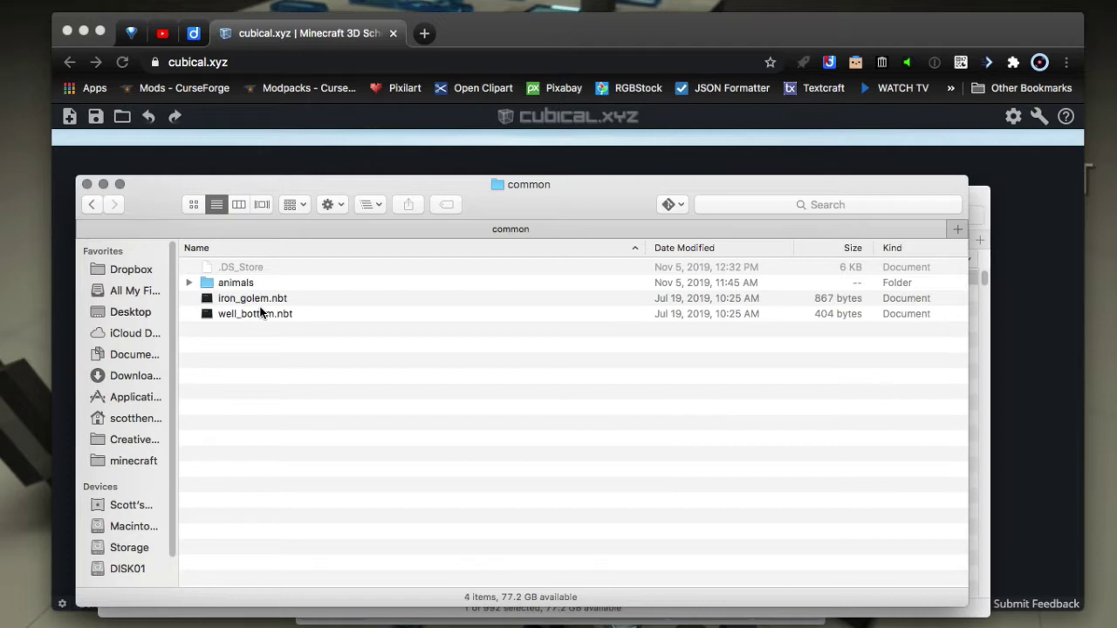
click(93, 204)
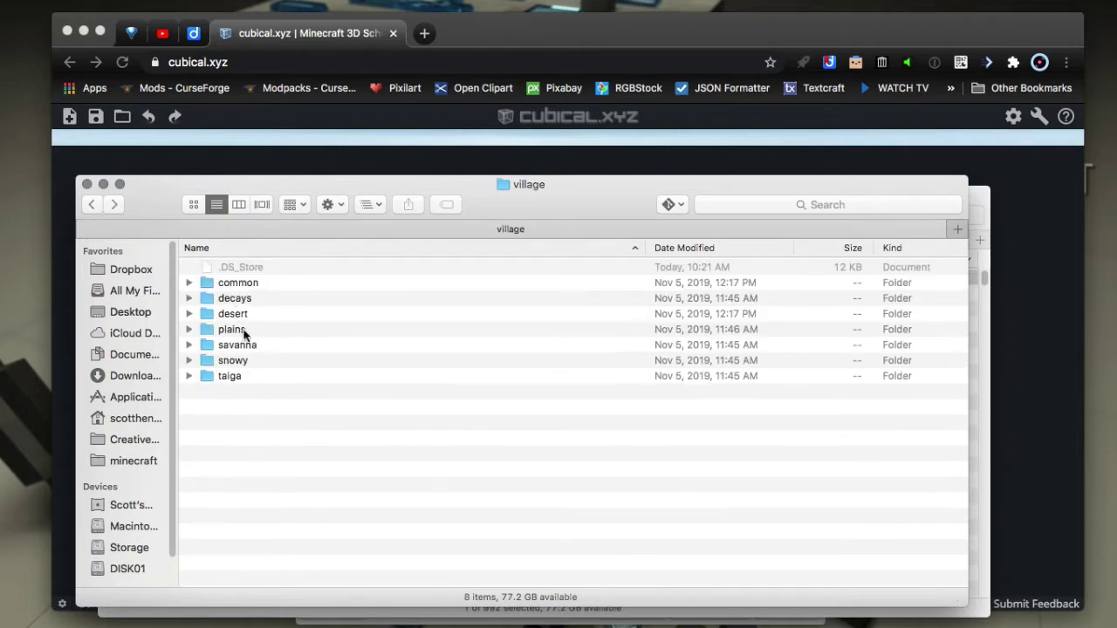
double_click(241, 315)
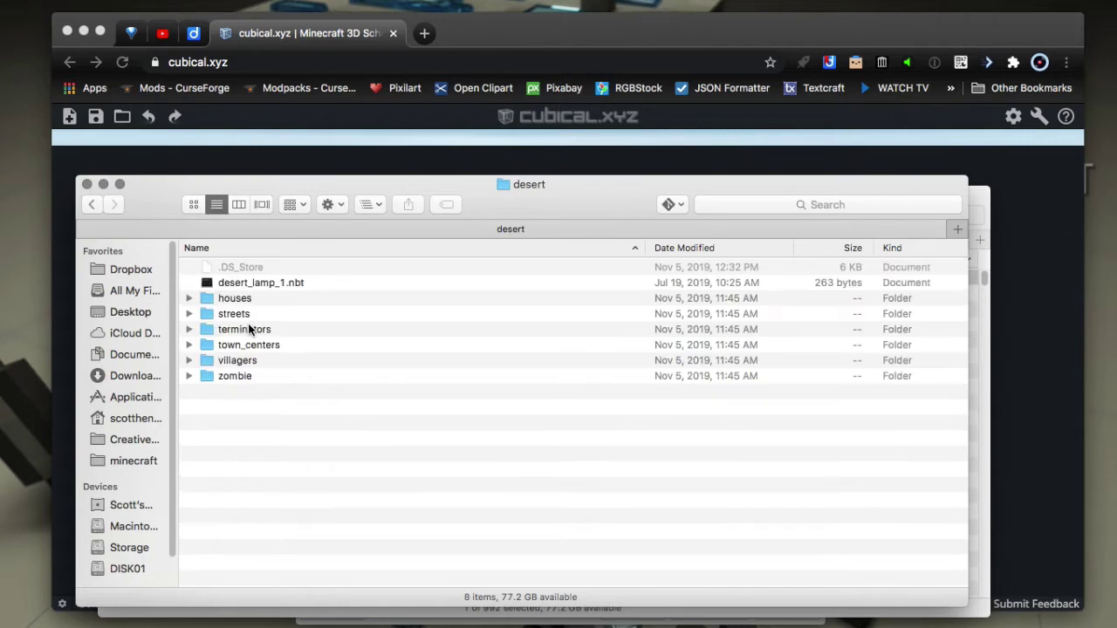
double_click(246, 300)
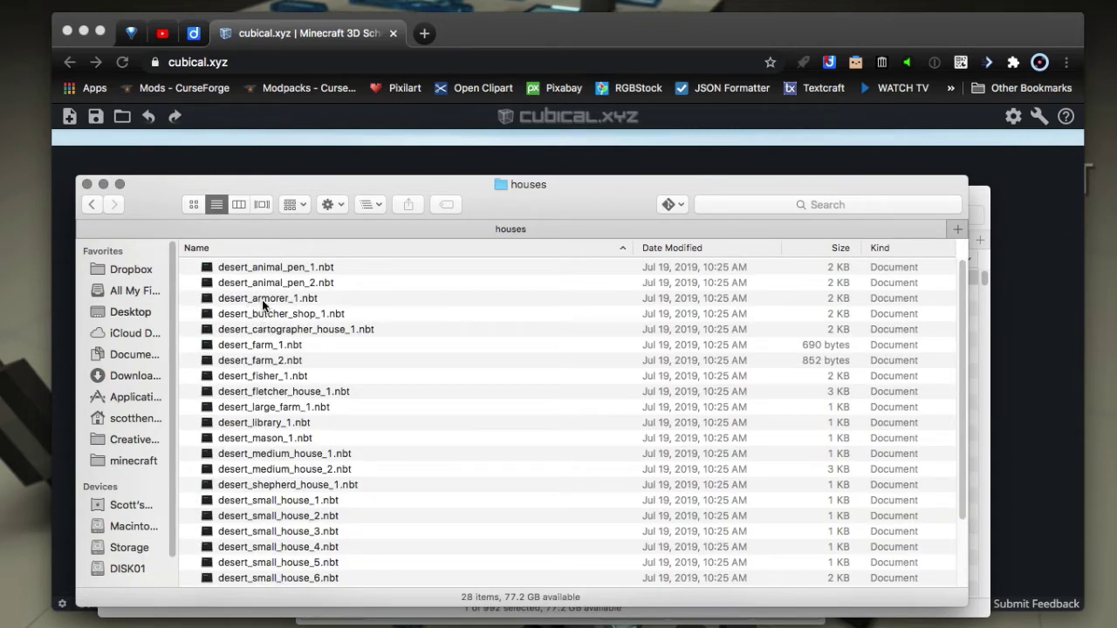
drag(262, 299, 1018, 209)
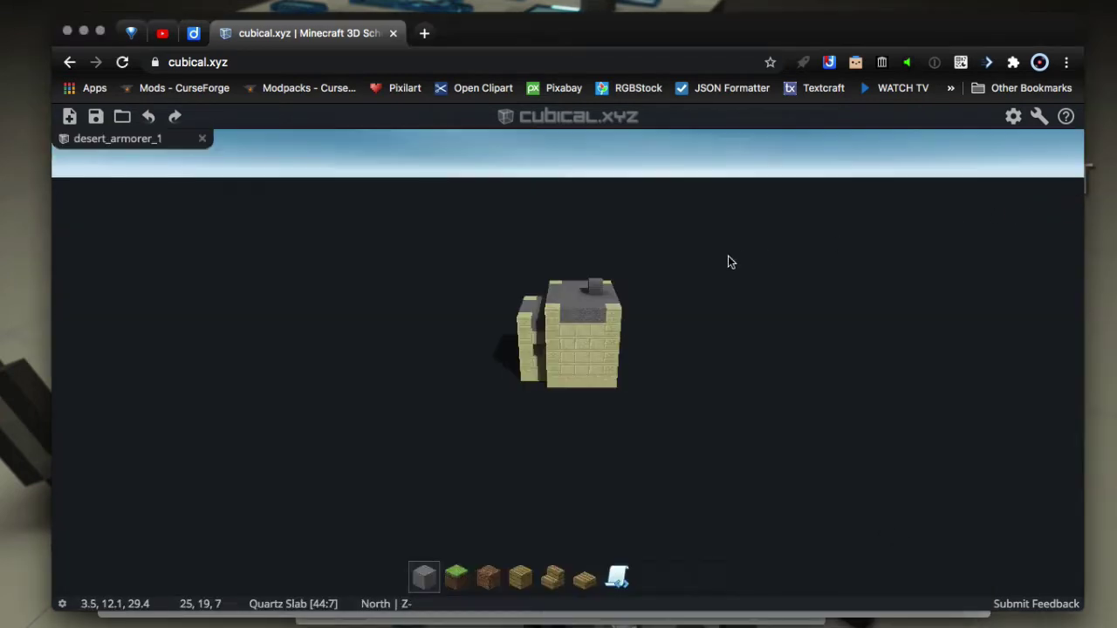
Zoom in, fly up to the armorer house's door wall, and break the jungle door
scroll(454, 398, up, 10)
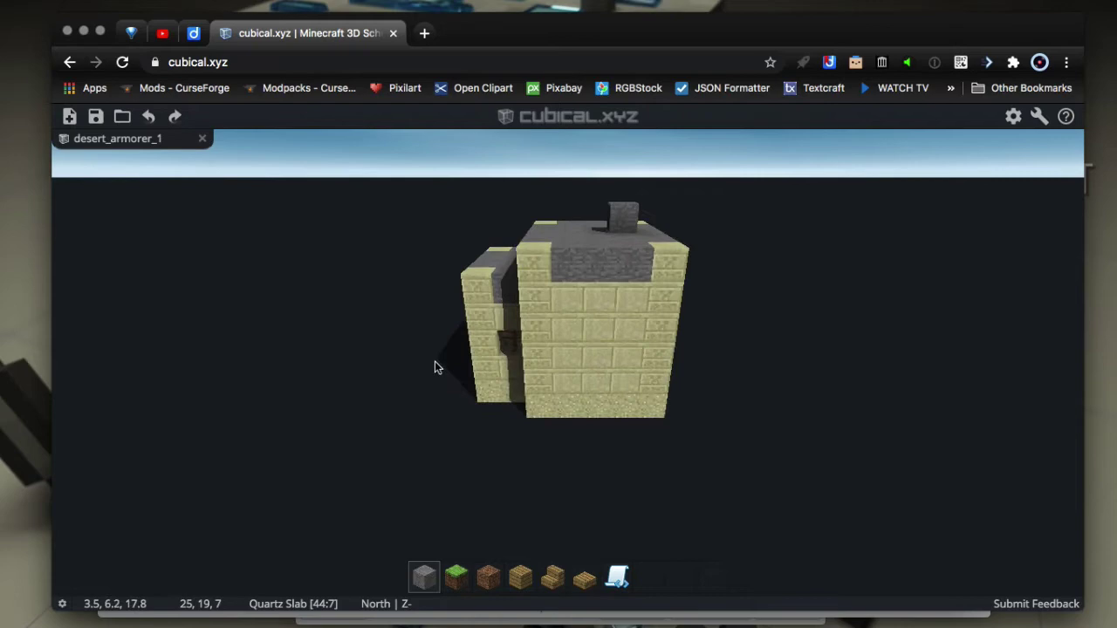
key(a)
click(584, 345)
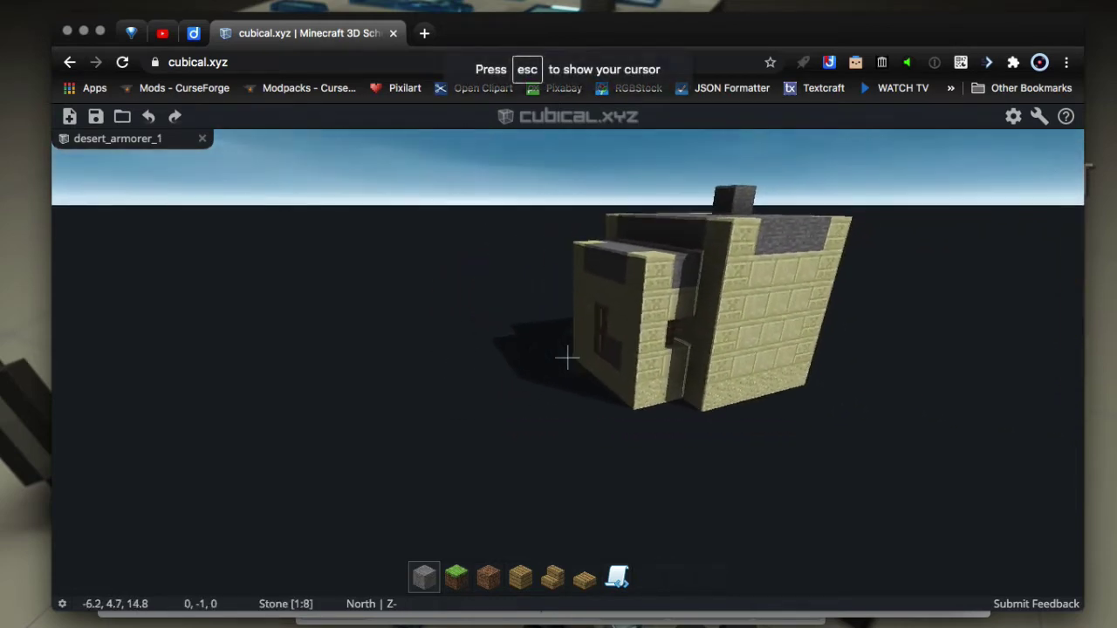
key(w)
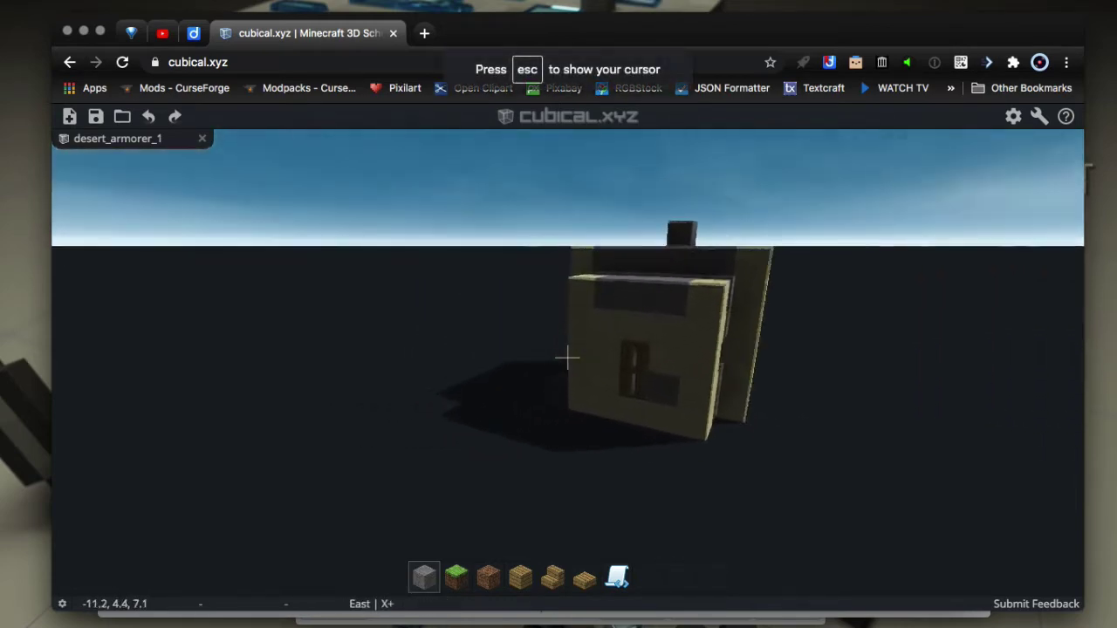
key(w)
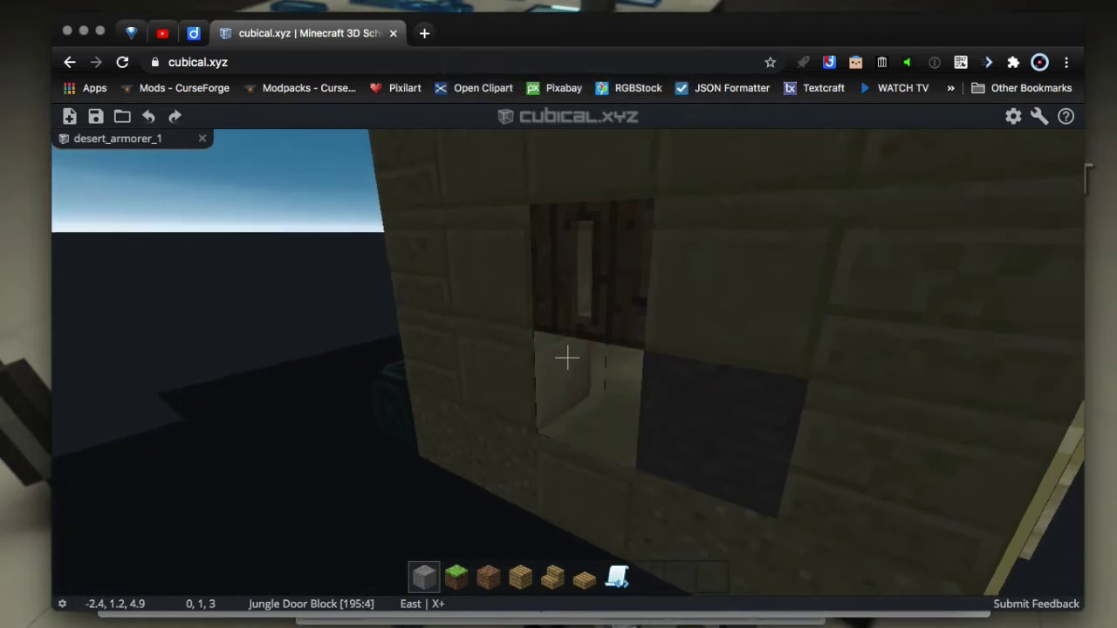
key(a)
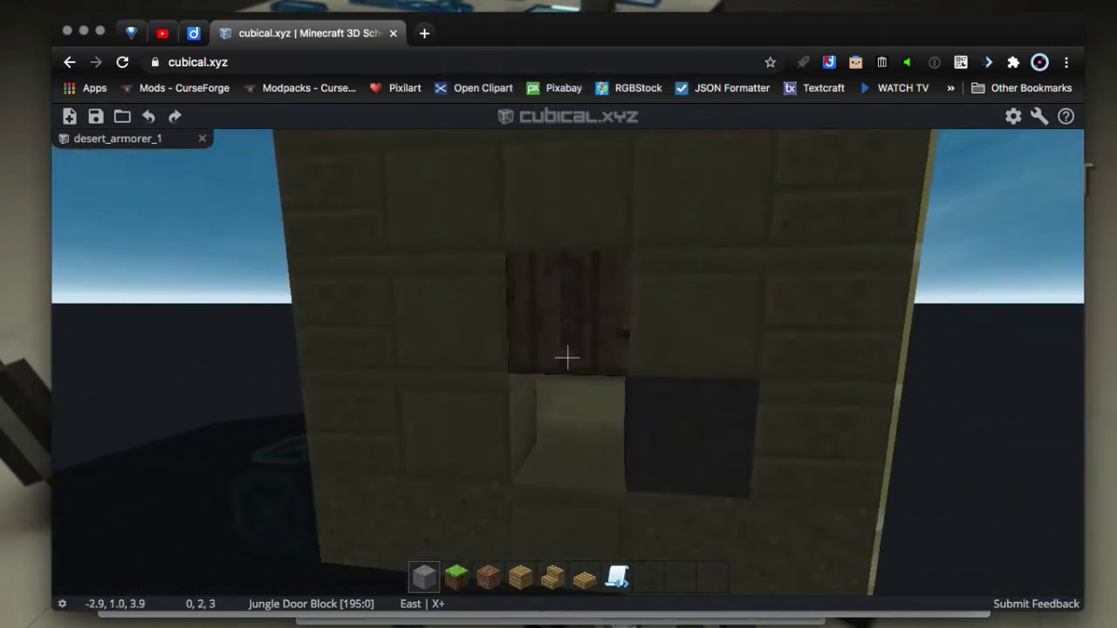
click(567, 357)
key(s)
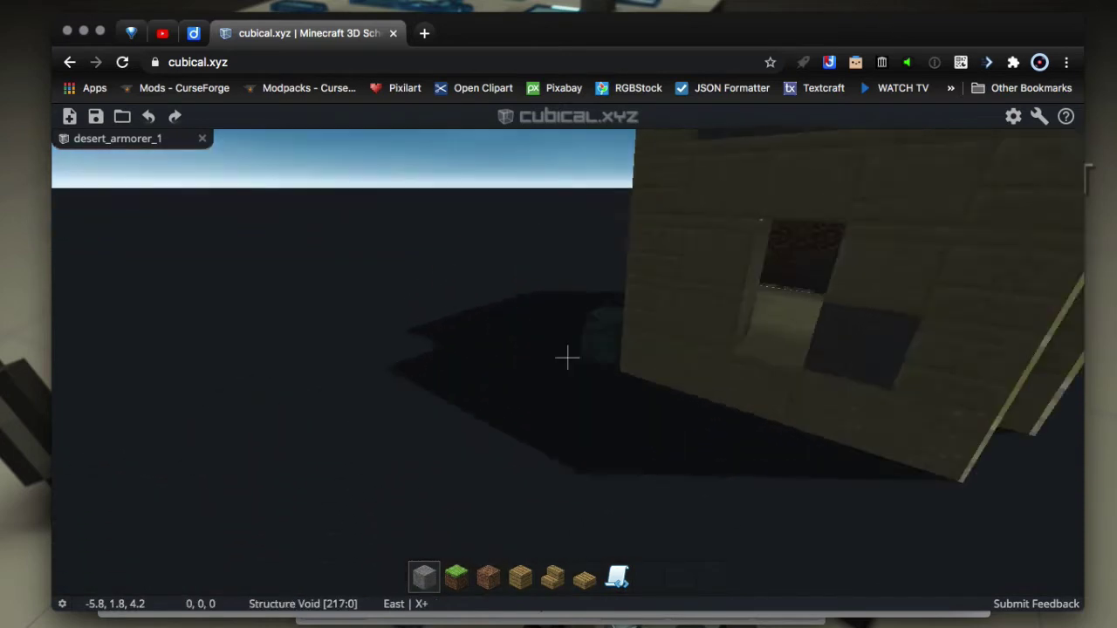
Exit first-person mode, fly around the sandstone building, then close desert_armorer_1
key(Escape)
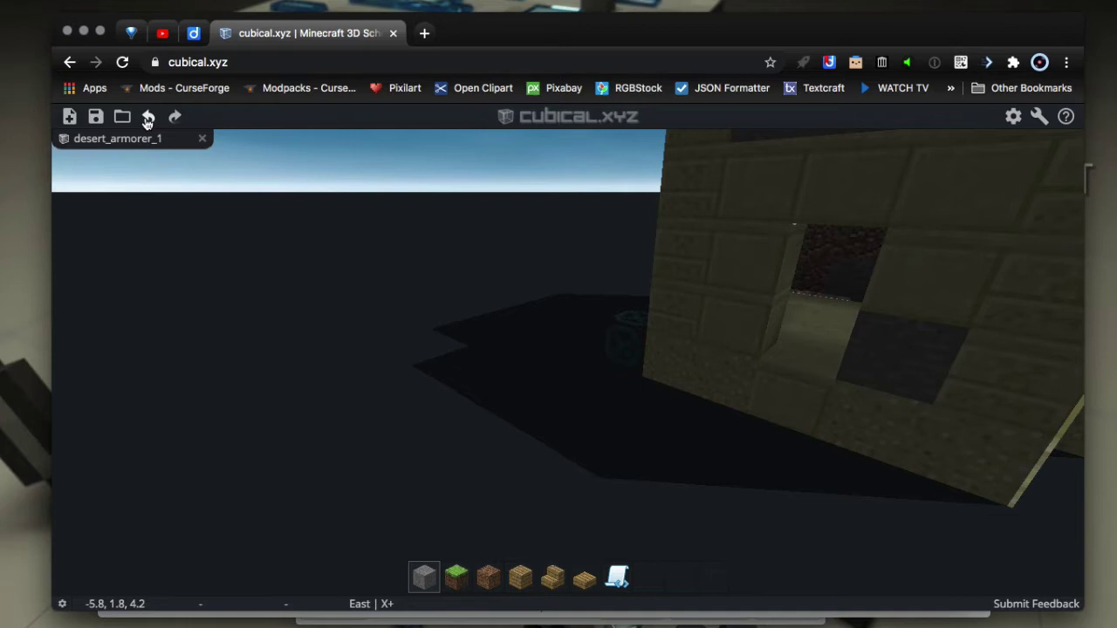
key(w)
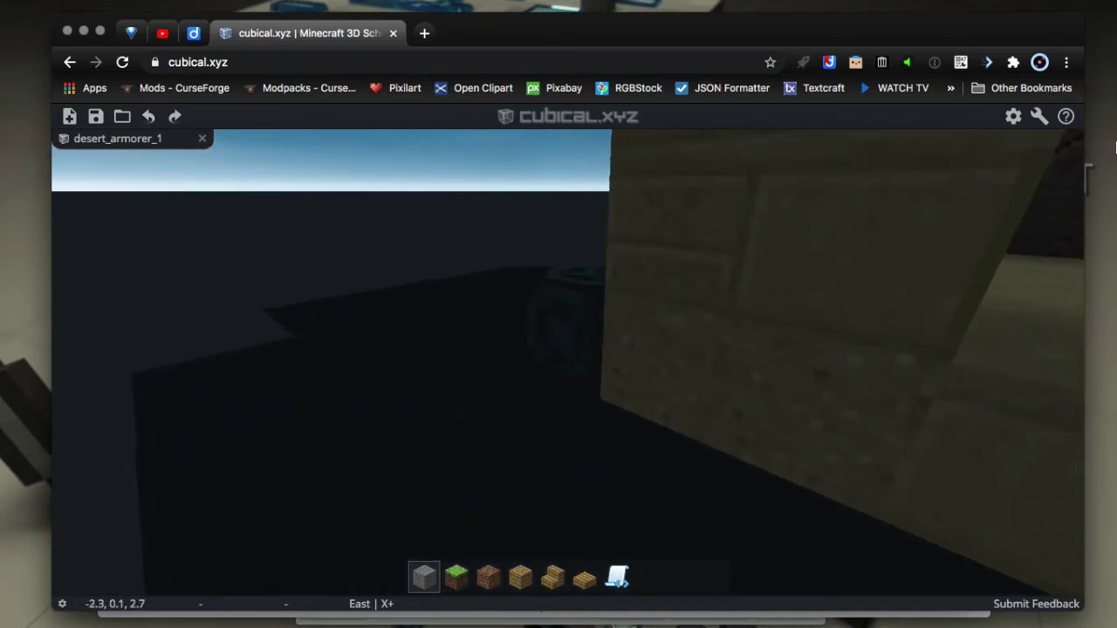
key(s)
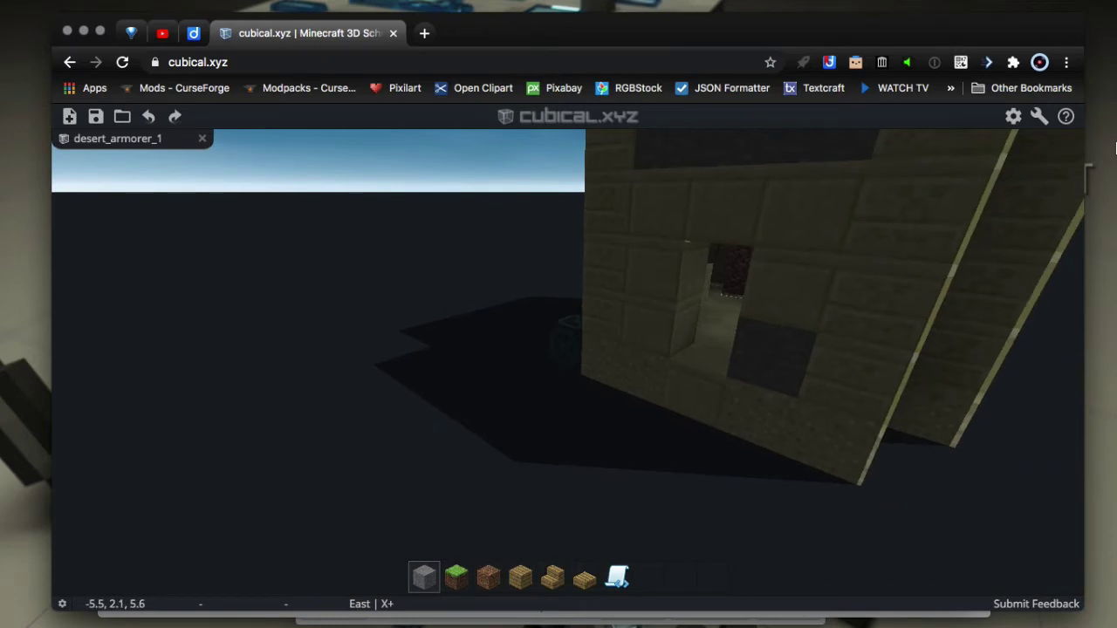
key(d)
key(w)
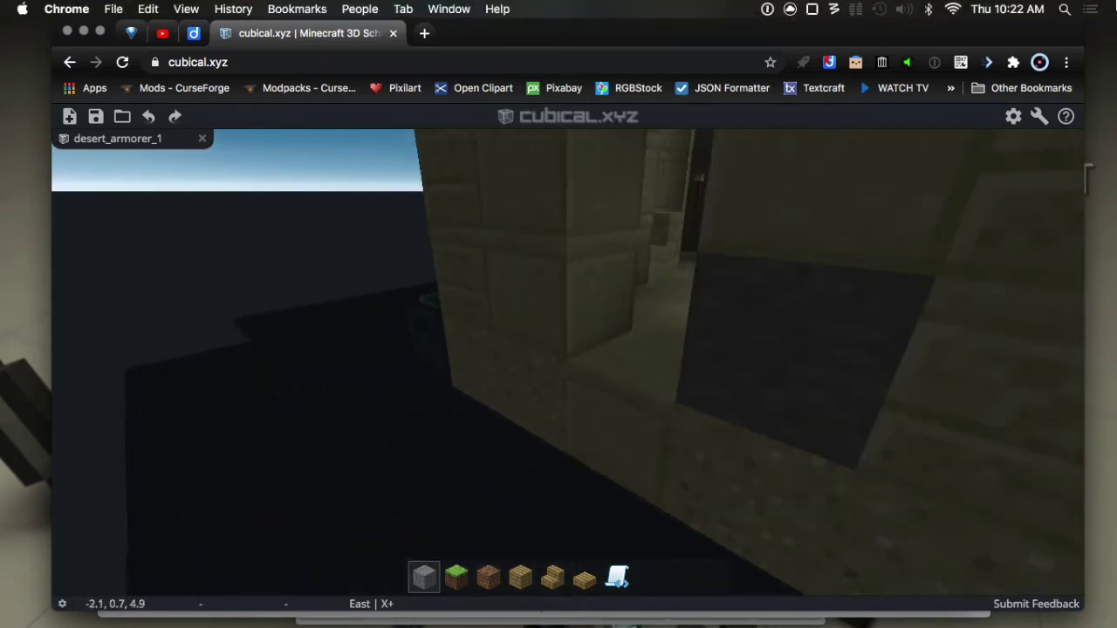
key(s)
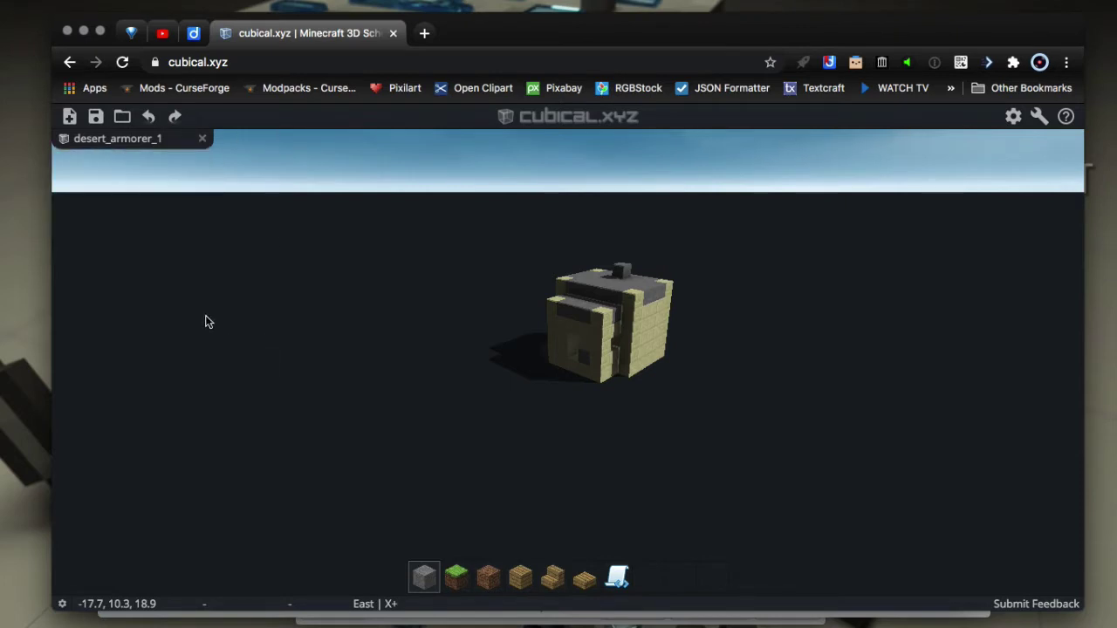
click(202, 138)
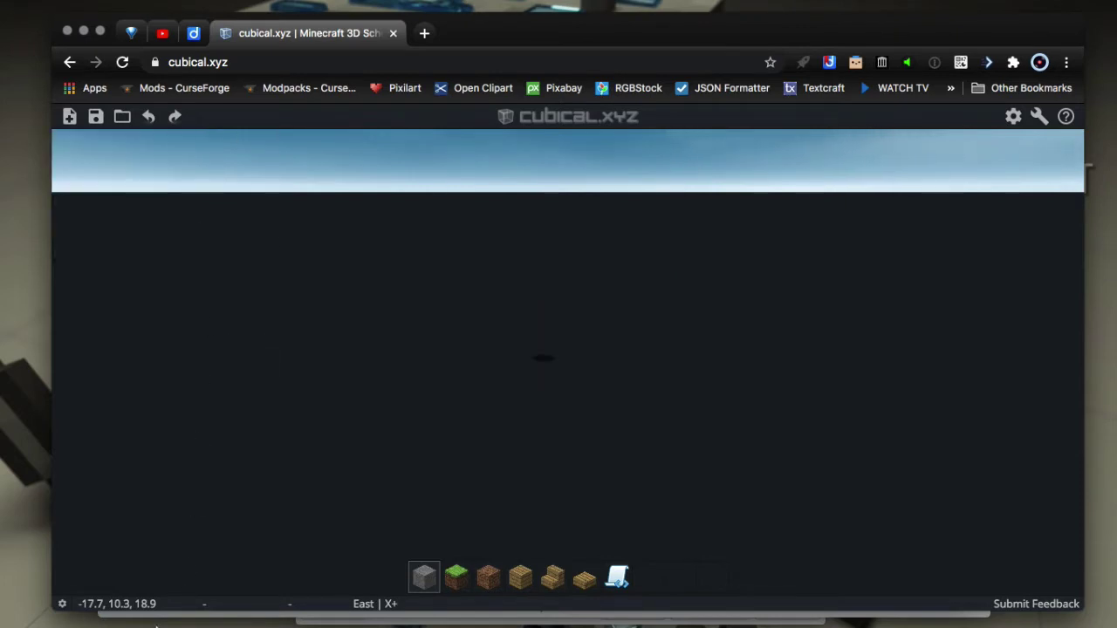
Bring Finder forward and go back four levels to the MC Schematics folder
click(82, 598)
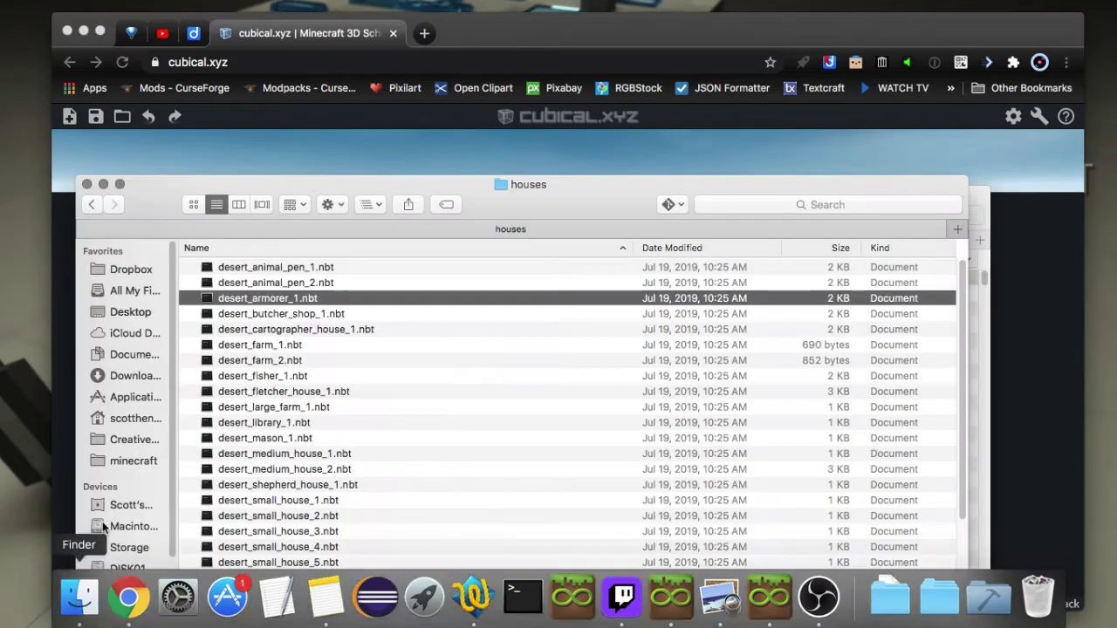
click(85, 204)
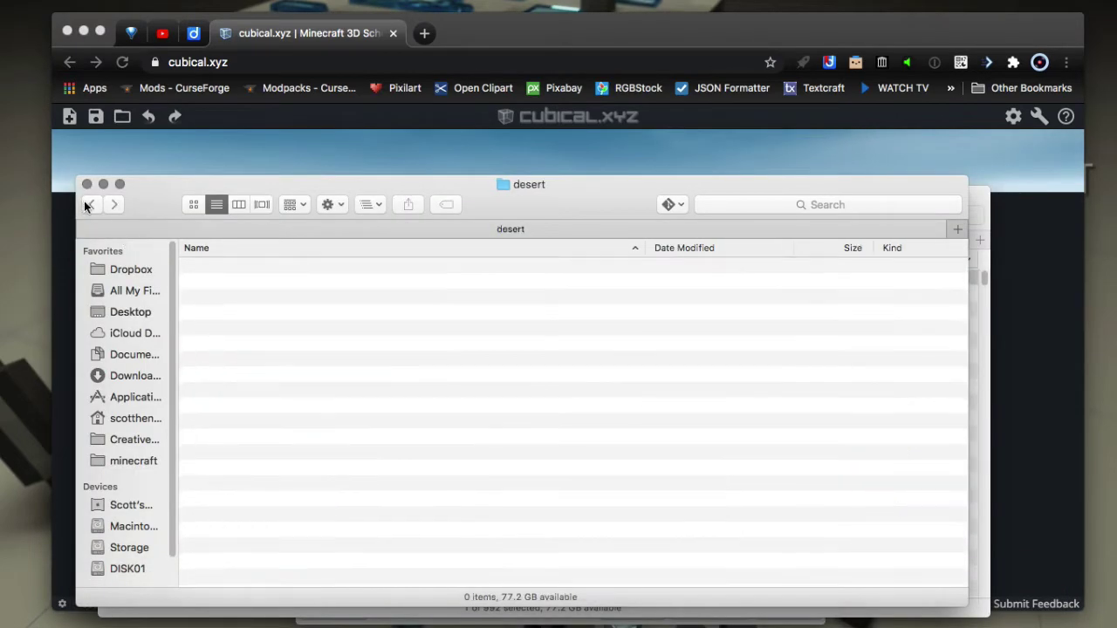
click(84, 204)
click(84, 204)
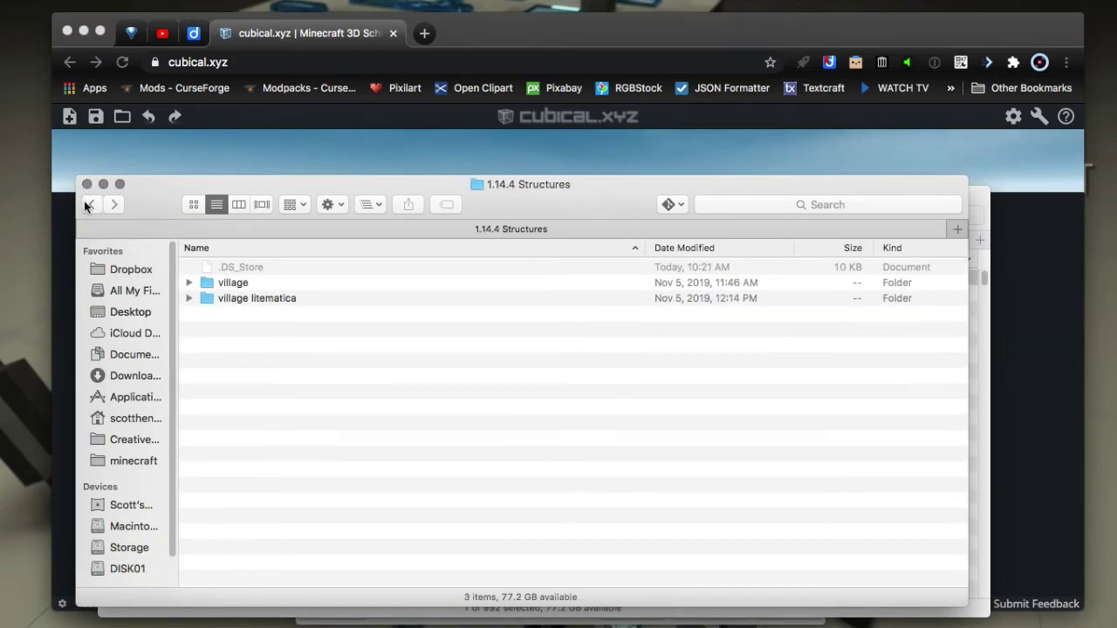
click(85, 203)
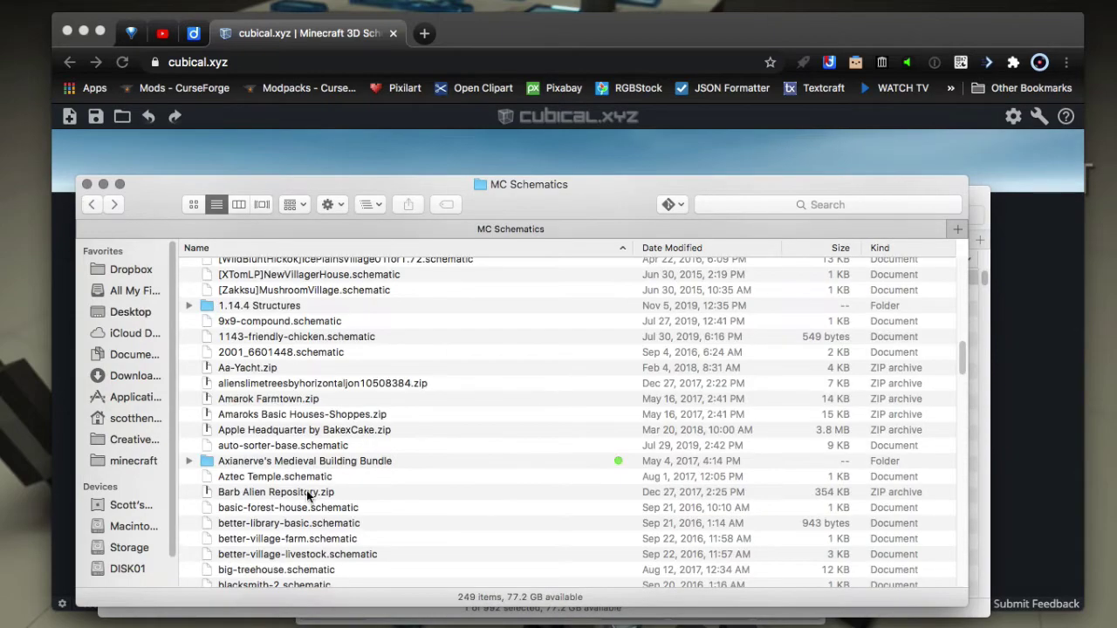
Scroll down to StructPro and open it, then its schematics folder
scroll(307, 490, down, 20)
scroll(306, 490, down, 5)
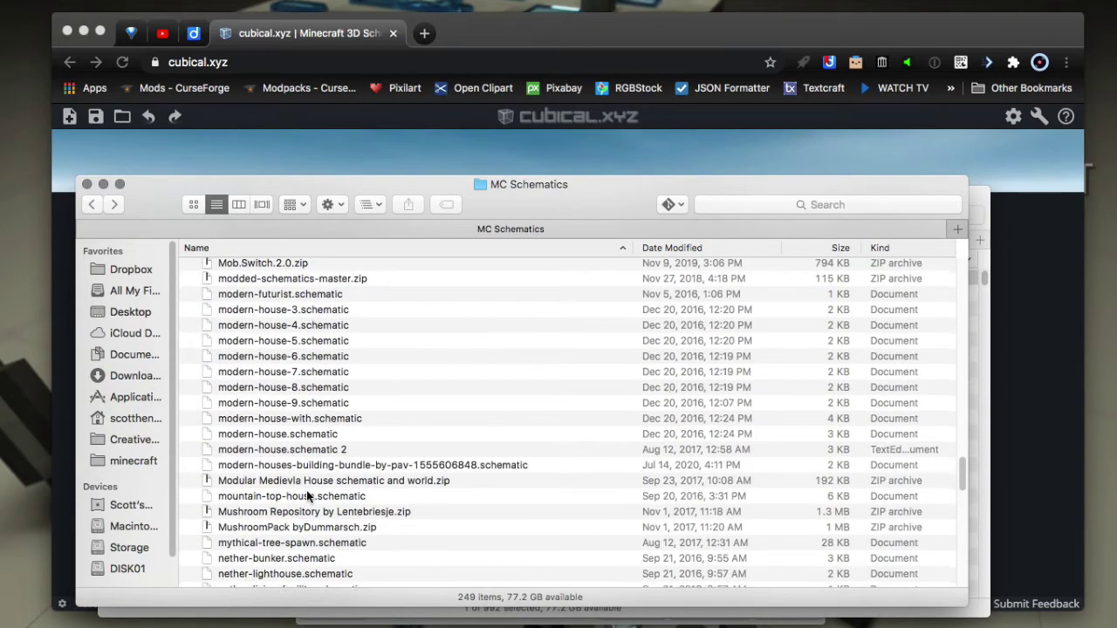
scroll(306, 491, down, 8)
scroll(306, 493, down, 2)
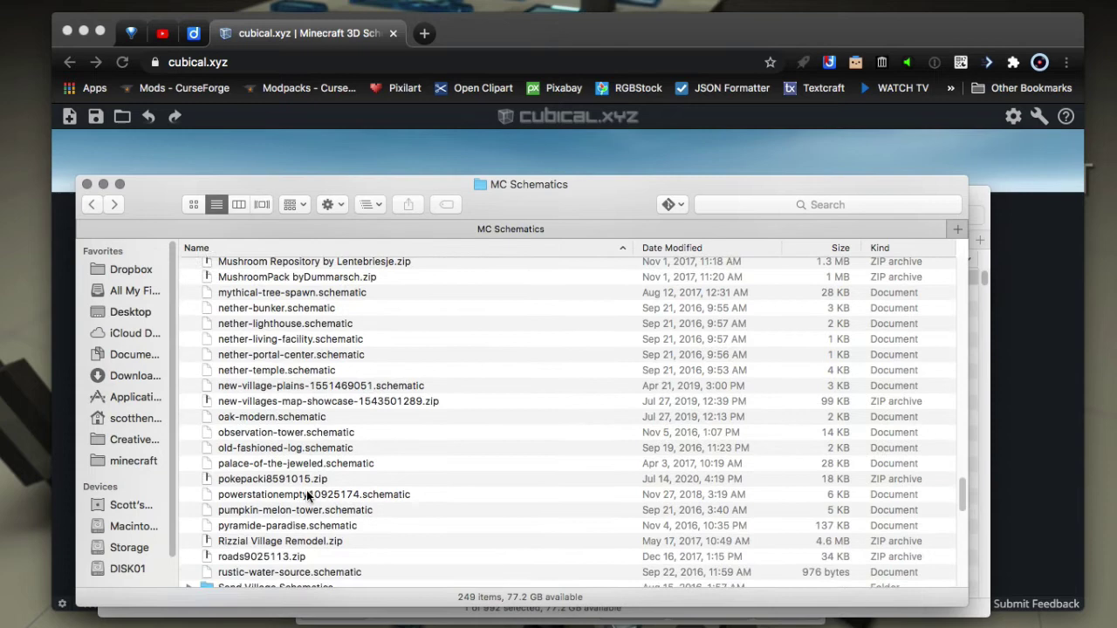
scroll(307, 496, down, 15)
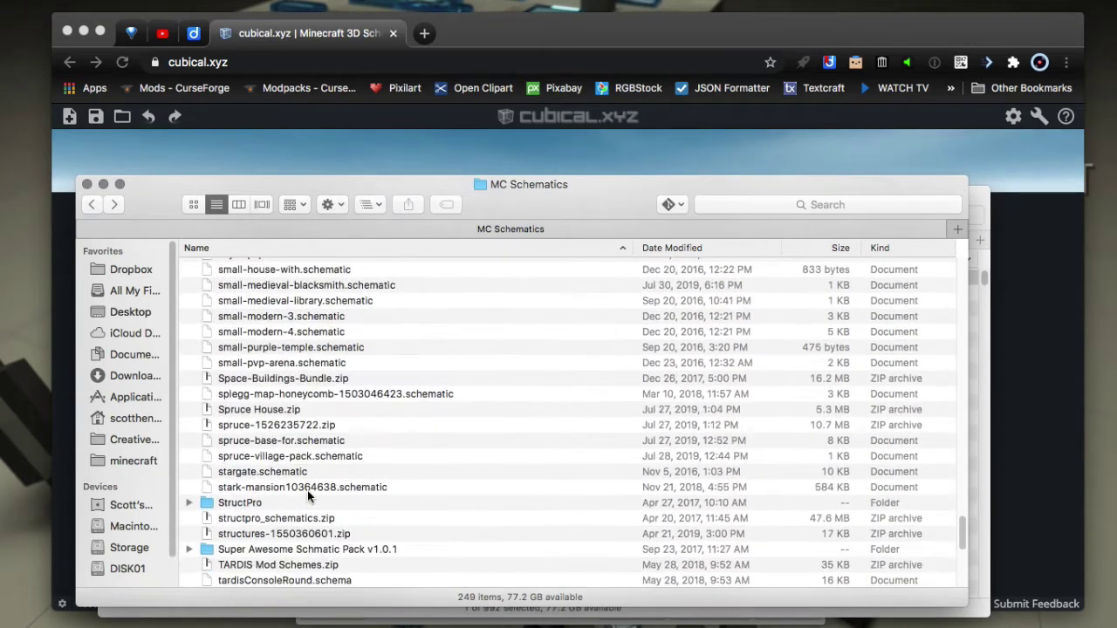
double_click(276, 503)
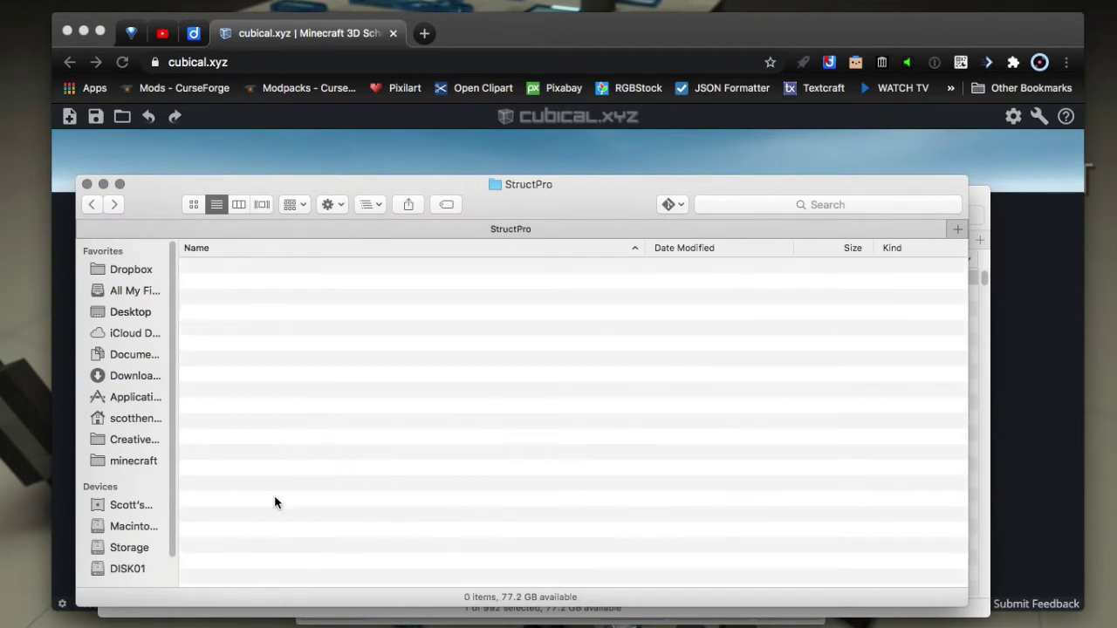
double_click(253, 283)
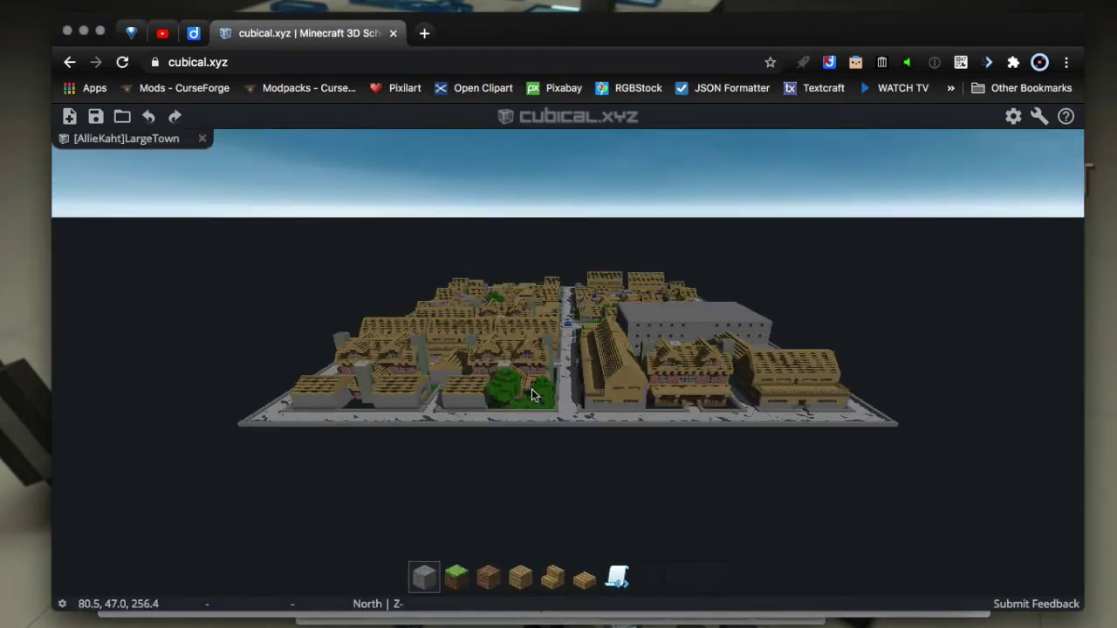
Enter first-person view and fly down into a LargeTown street
click(587, 436)
key(w)
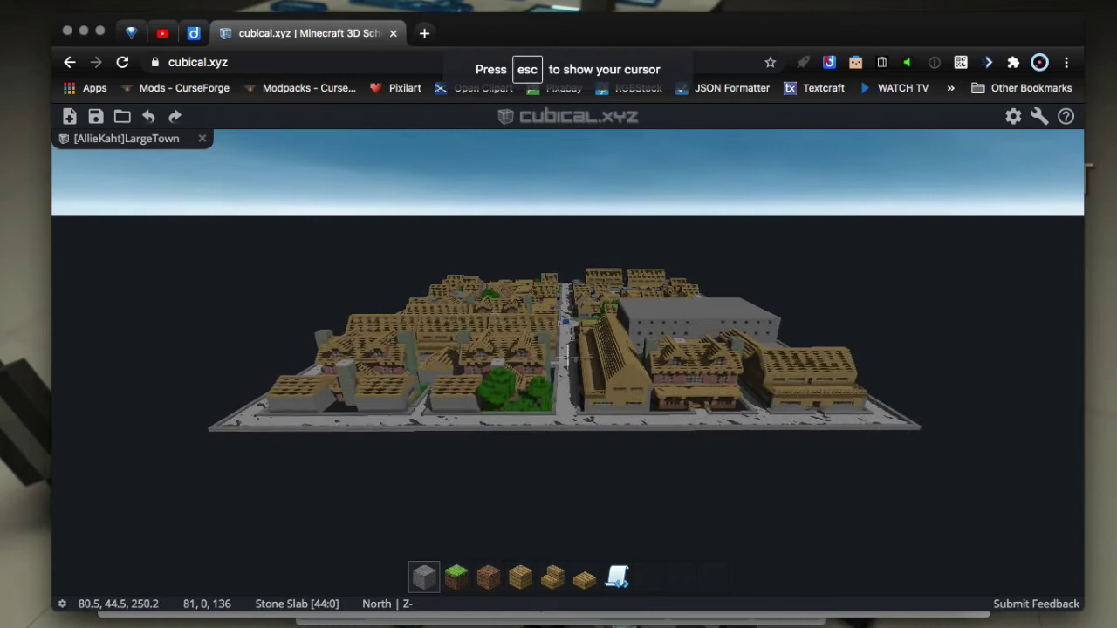
key(w)
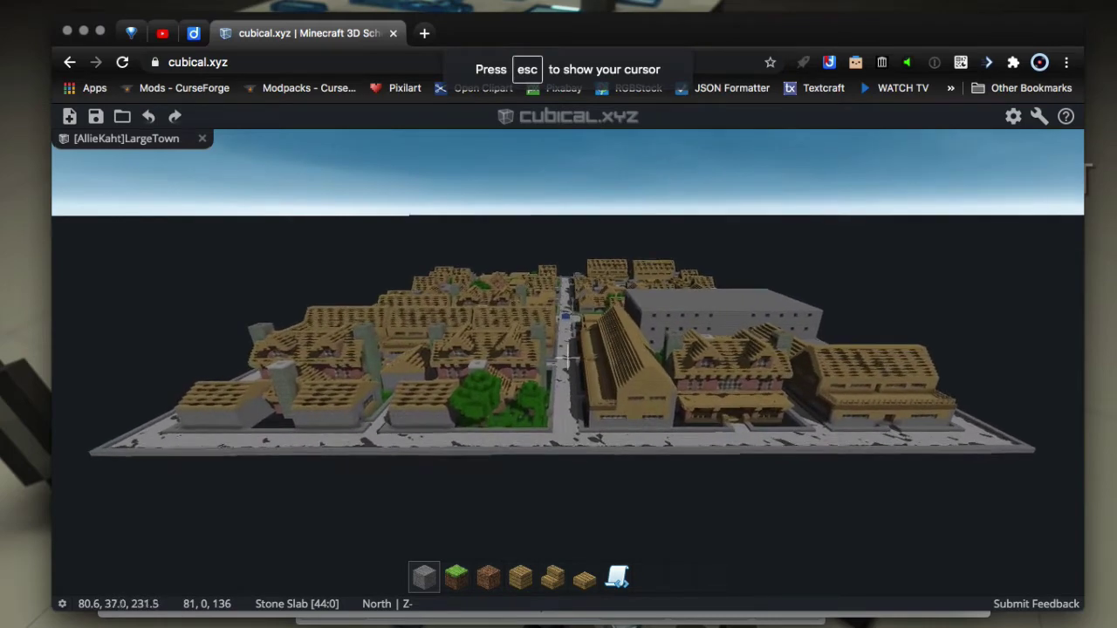
key(w)
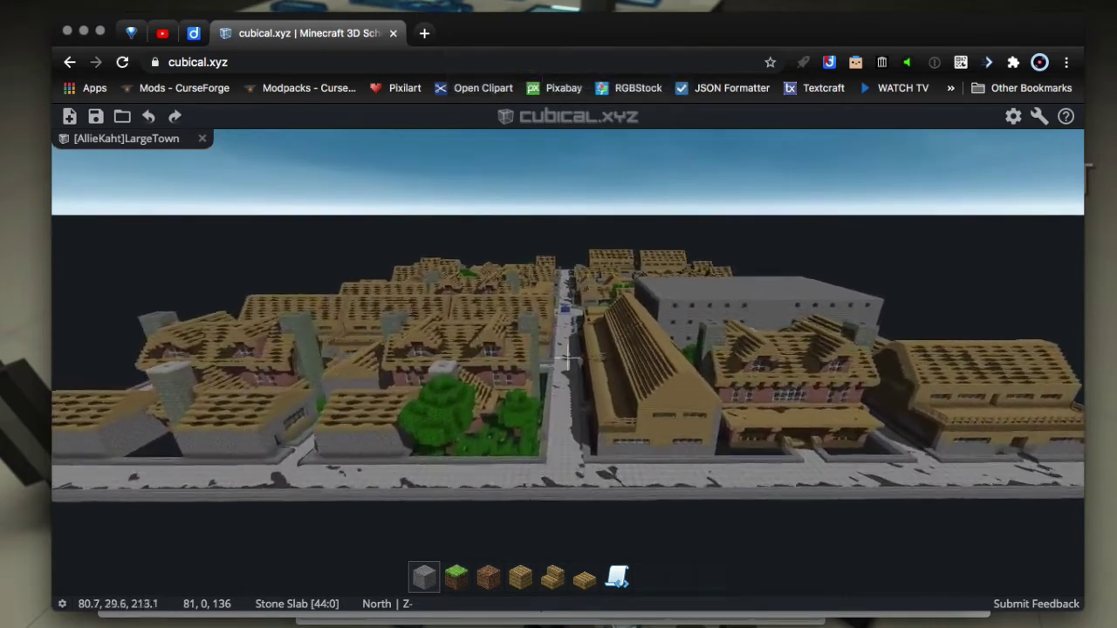
key(w)
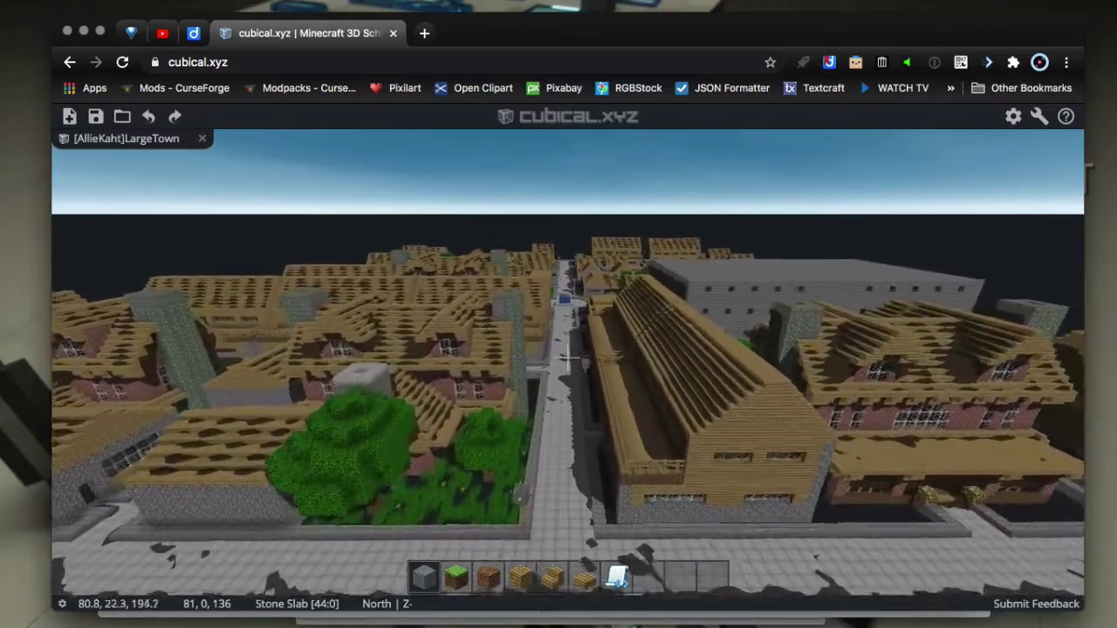
key(w)
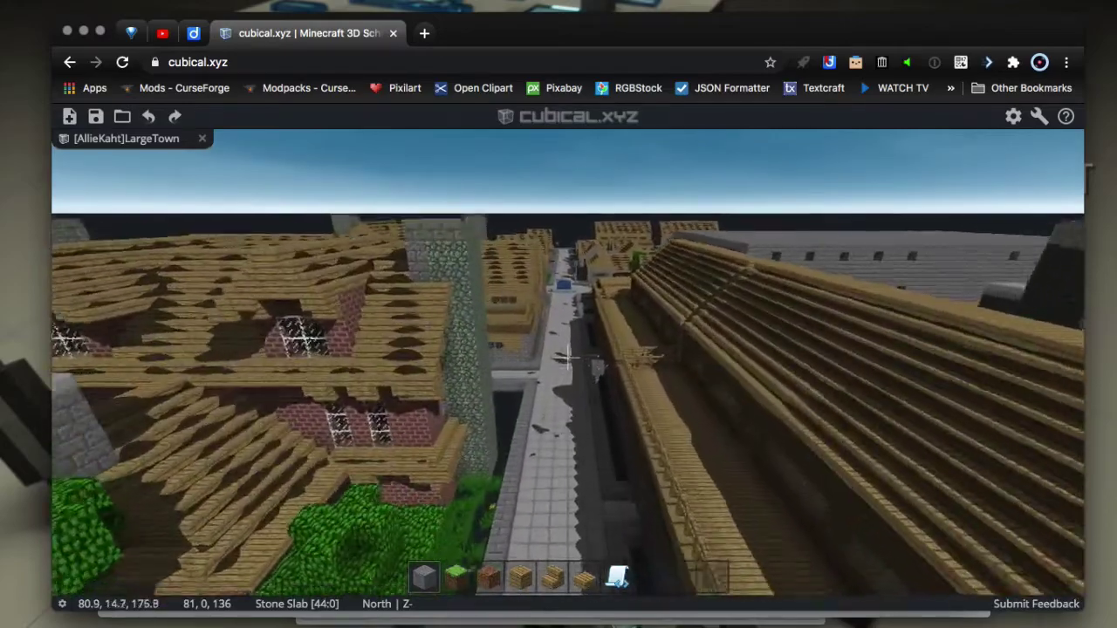
key(w)
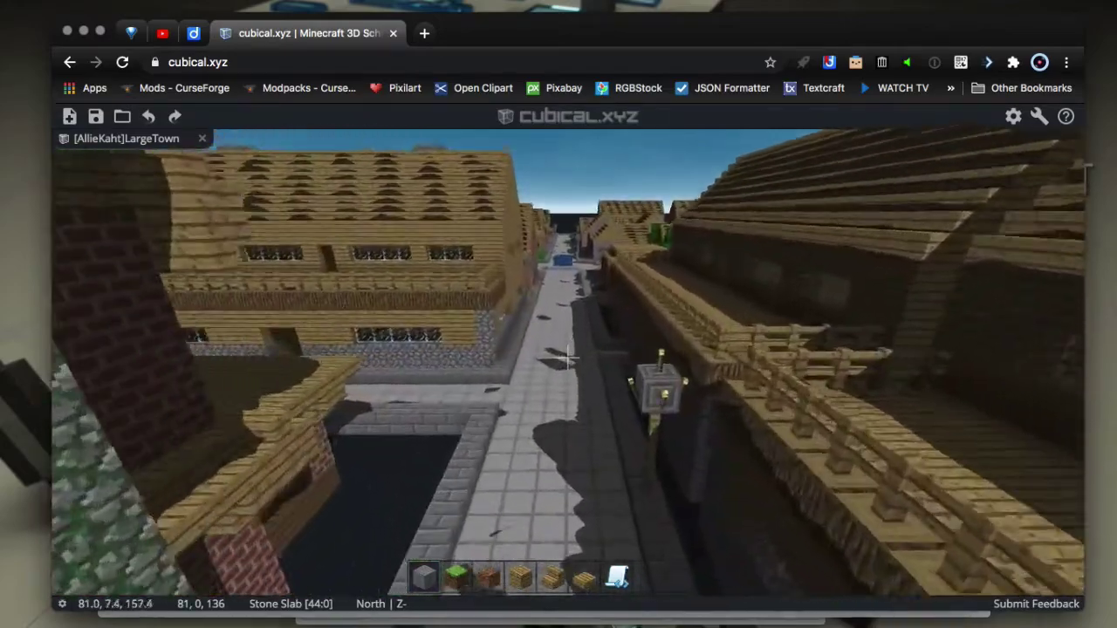
Walk down the street past the houses and turn into the narrow alley, looking along it
key(w)
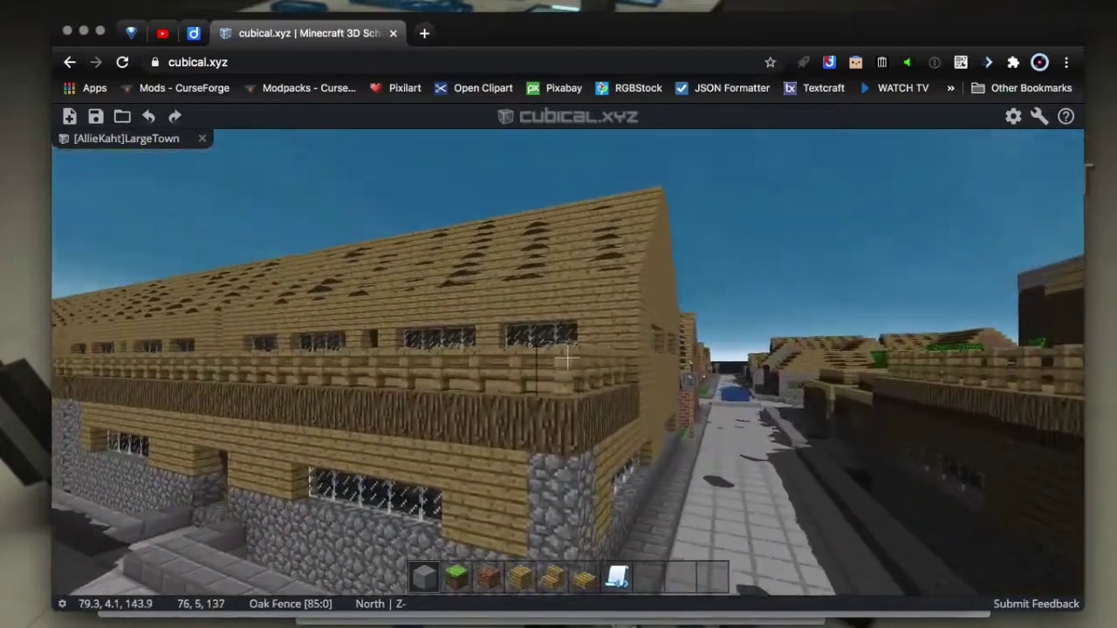
key(w)
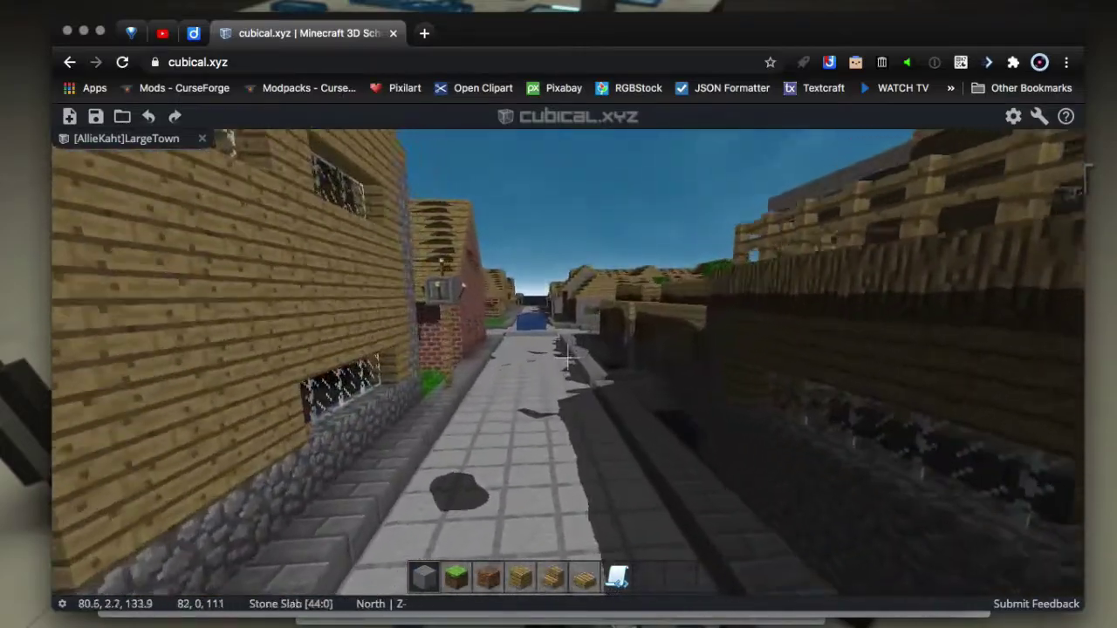
key(w)
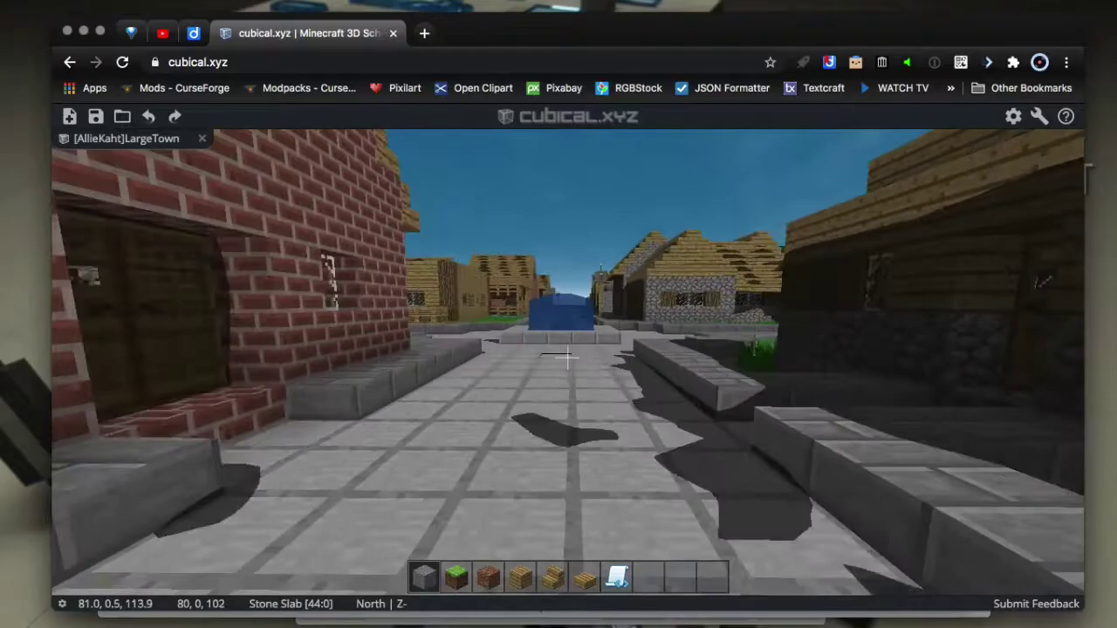
key(w)
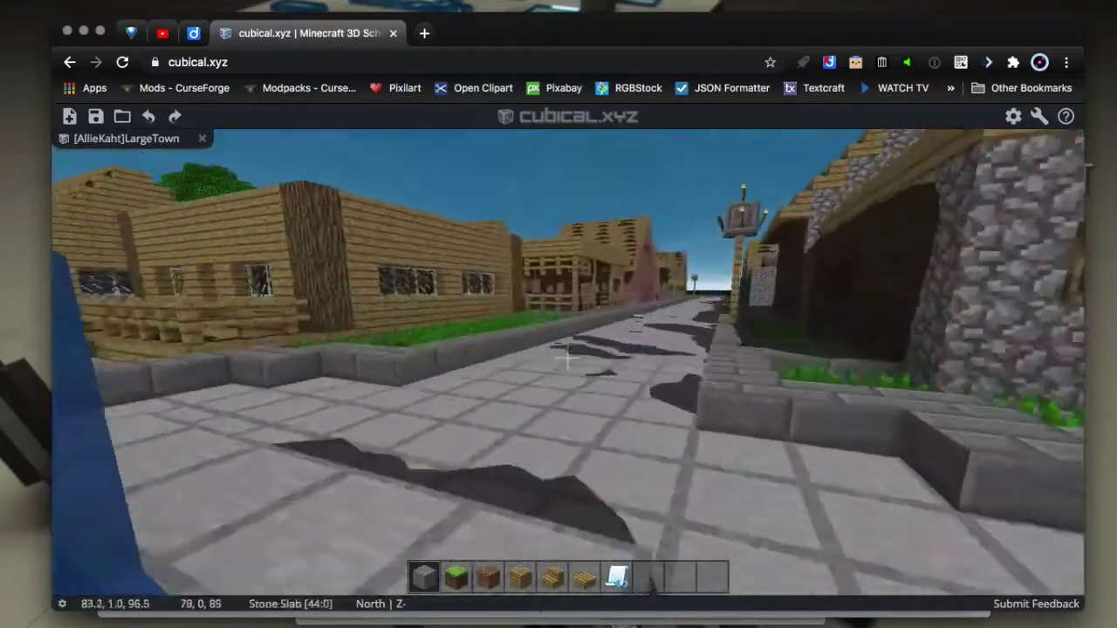
key(w)
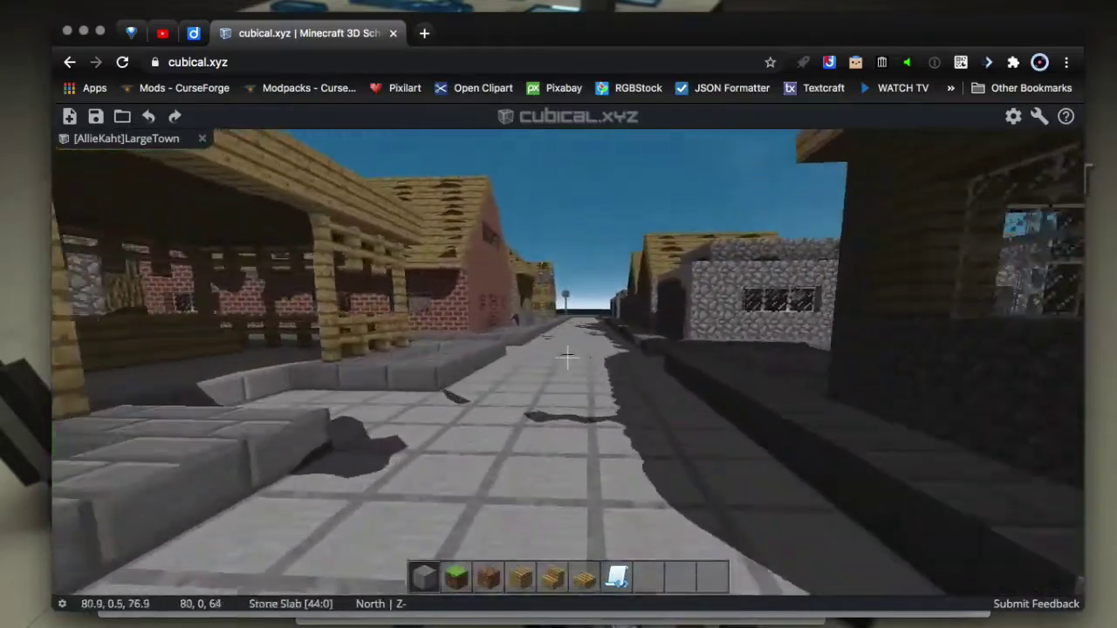
key(w)
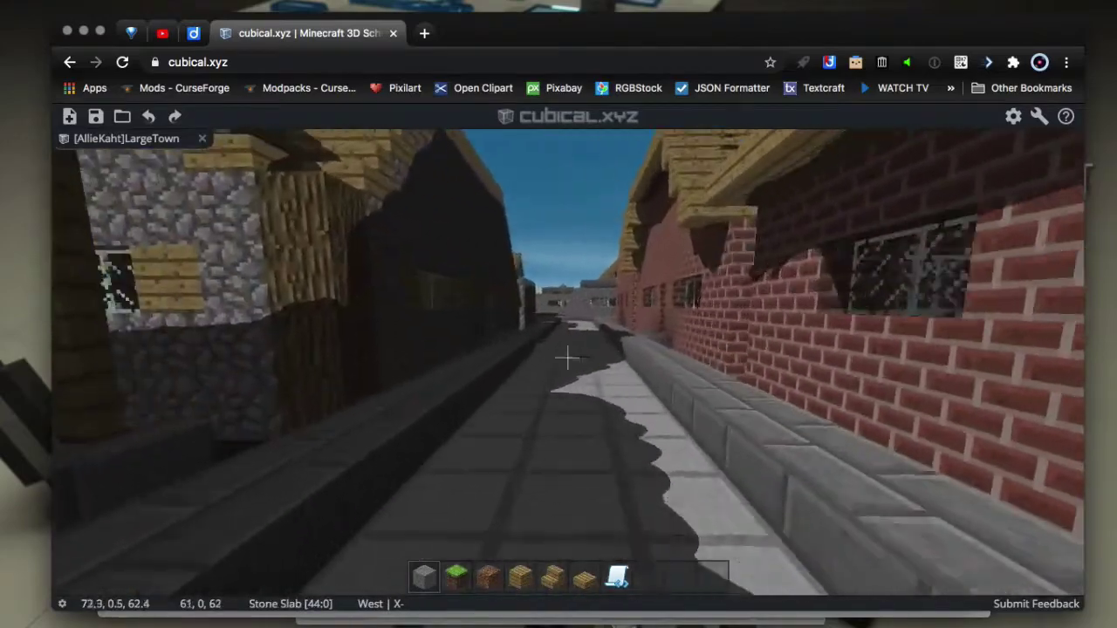
key(w)
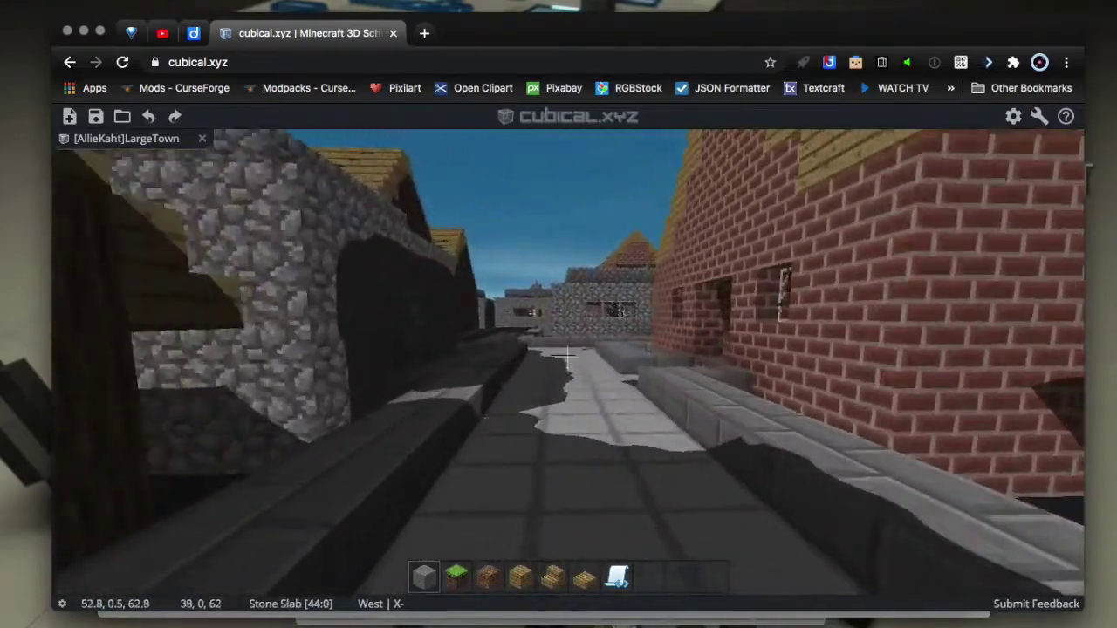
key(w)
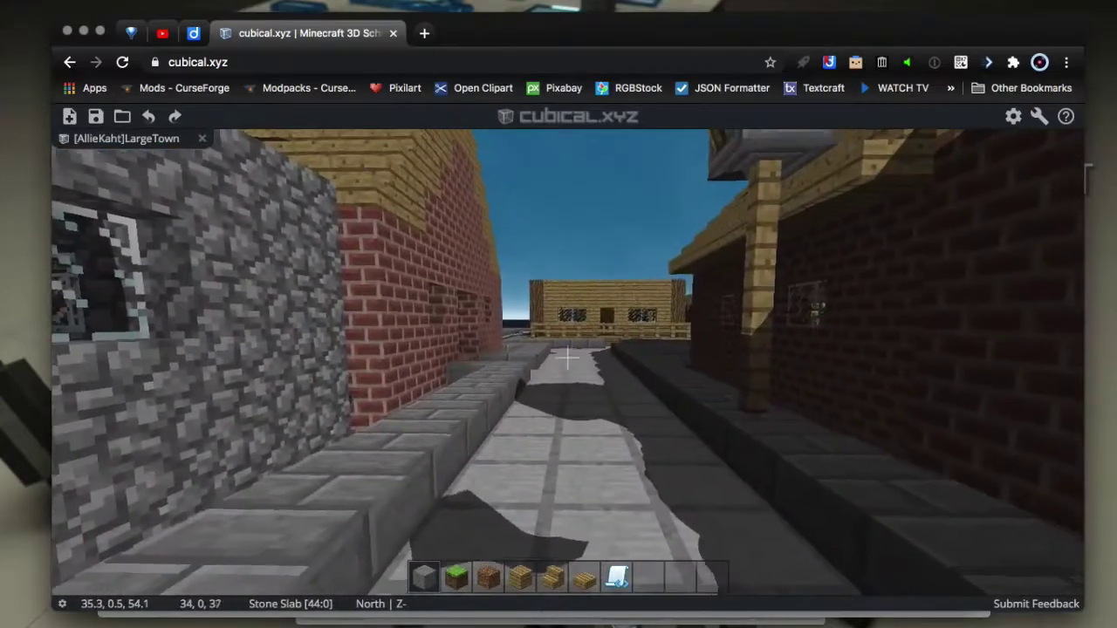
drag(567, 357, 572, 356)
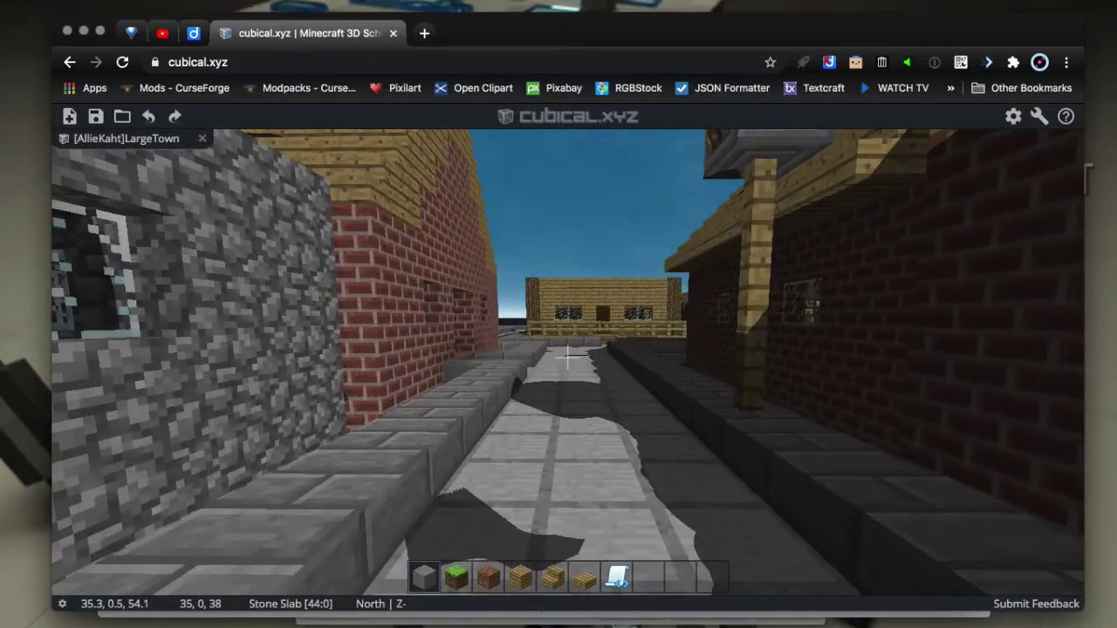
Export LargeTown as an NBT Structure File download, then dismiss the stray menus and settings panel
click(96, 118)
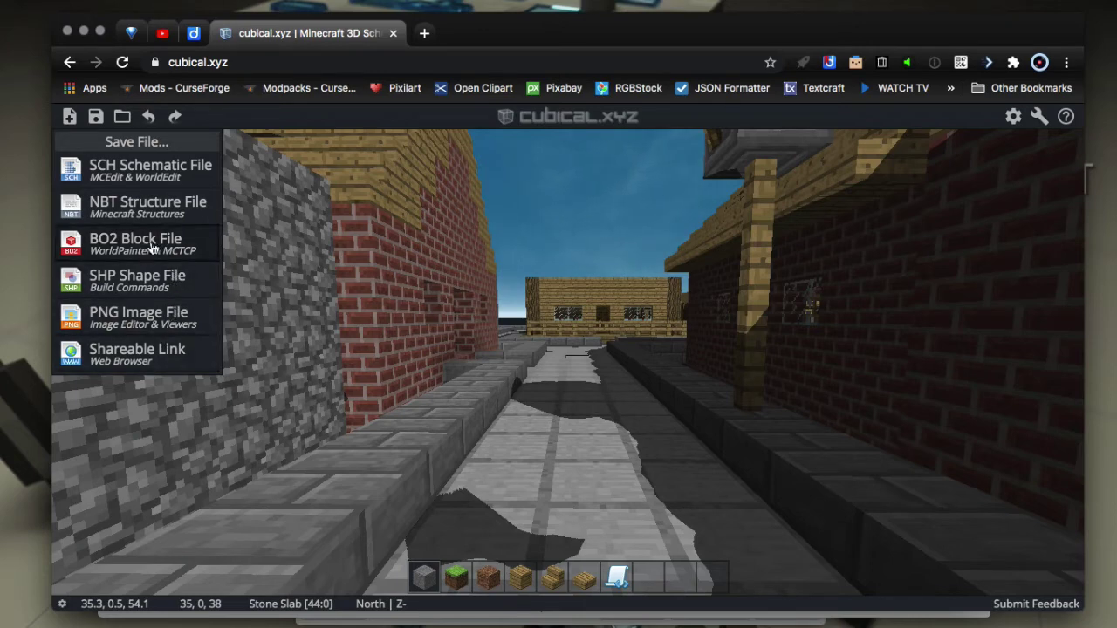
click(150, 207)
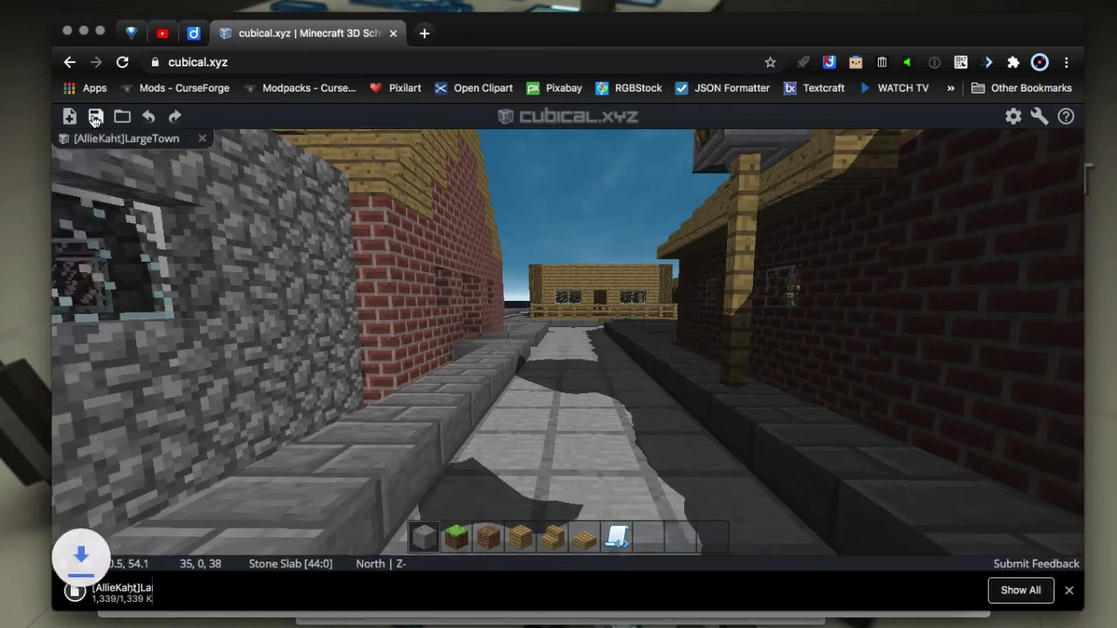
click(95, 118)
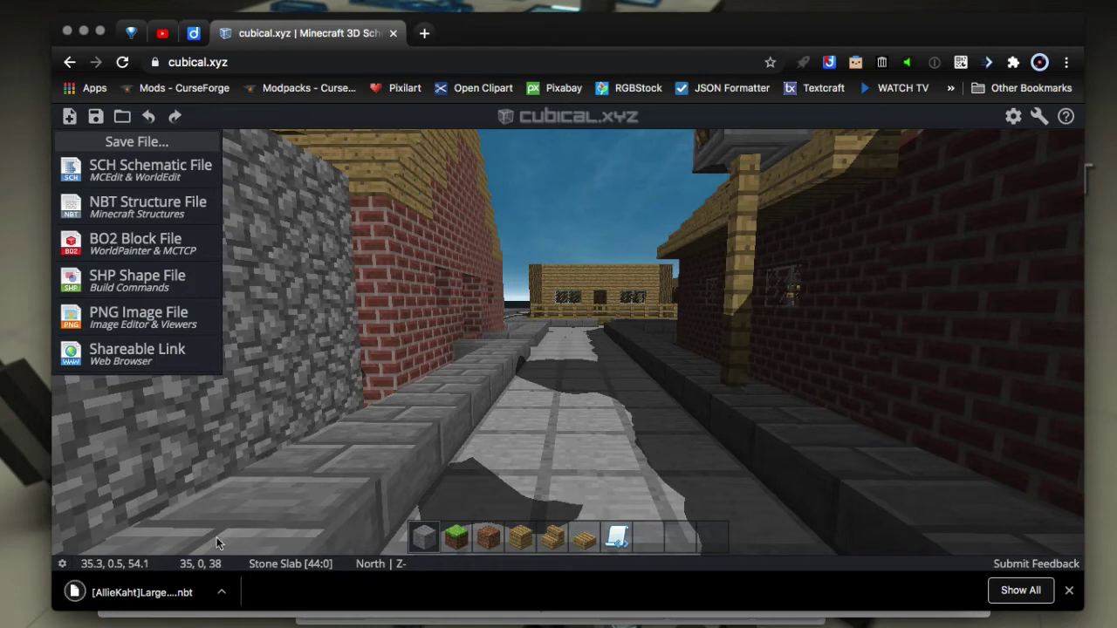
key(Escape)
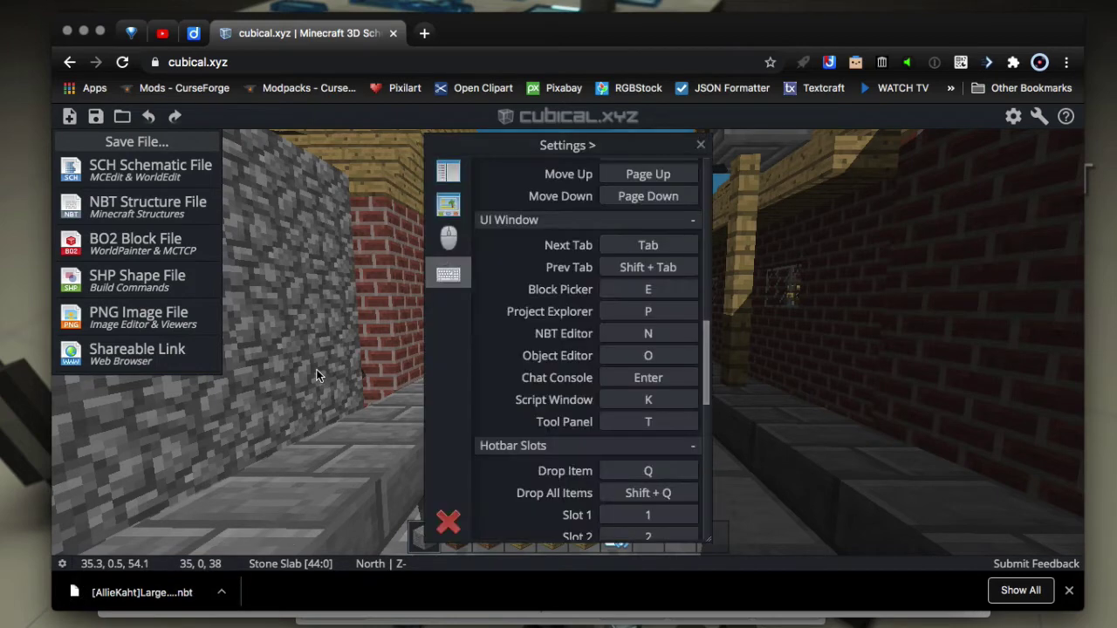
click(122, 116)
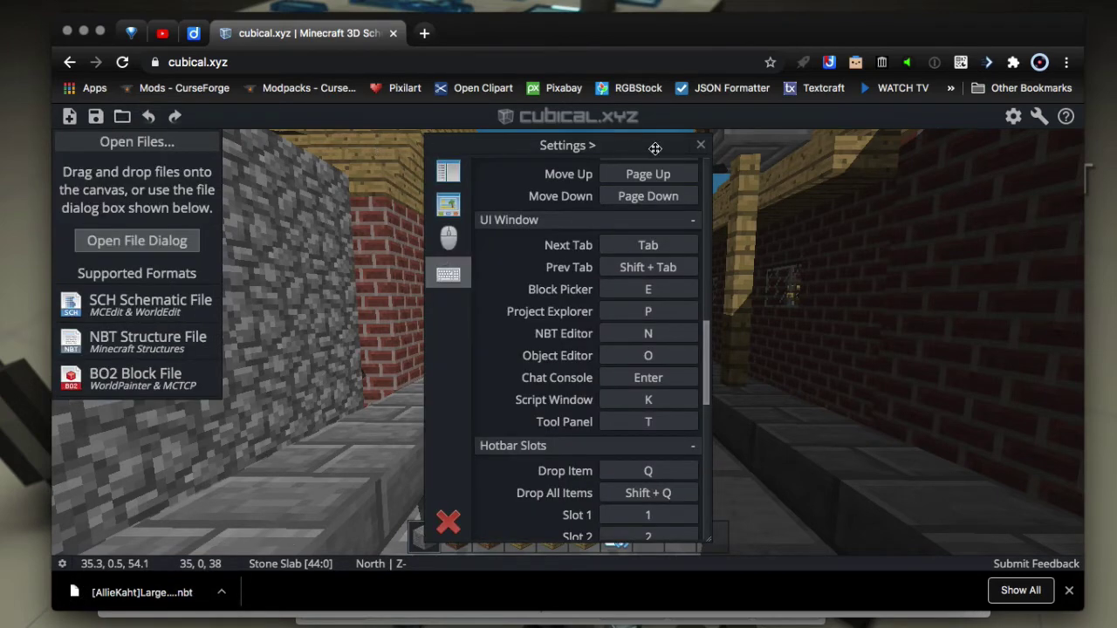
click(701, 145)
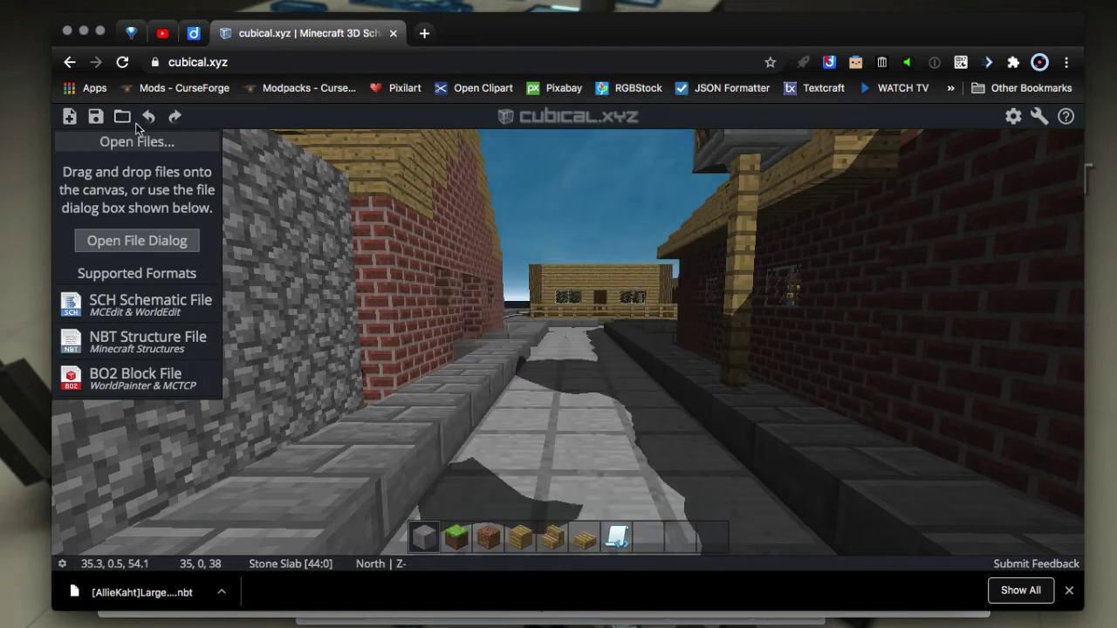
click(123, 117)
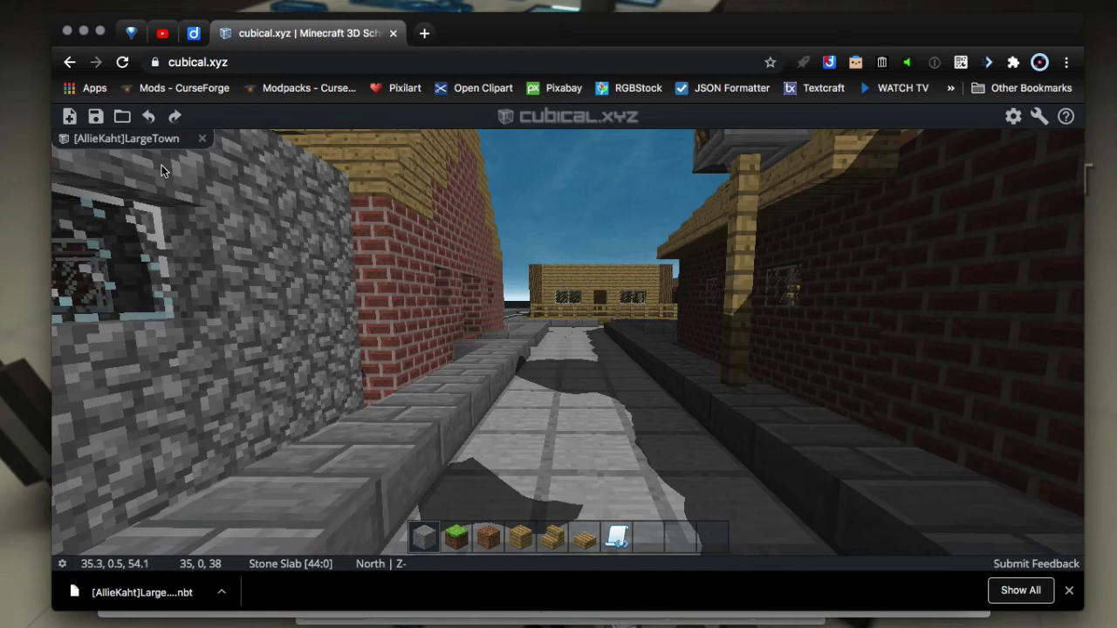
Close LargeTown and drag LargeTown.nbt from Finder's Downloads onto the cubical.xyz canvas
click(202, 138)
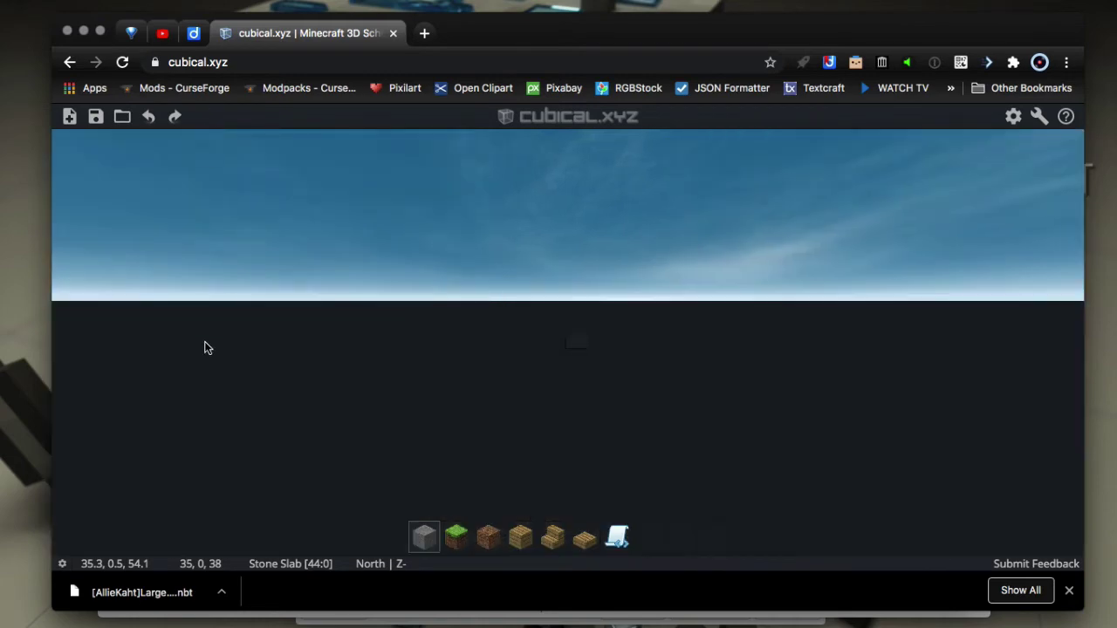
click(75, 596)
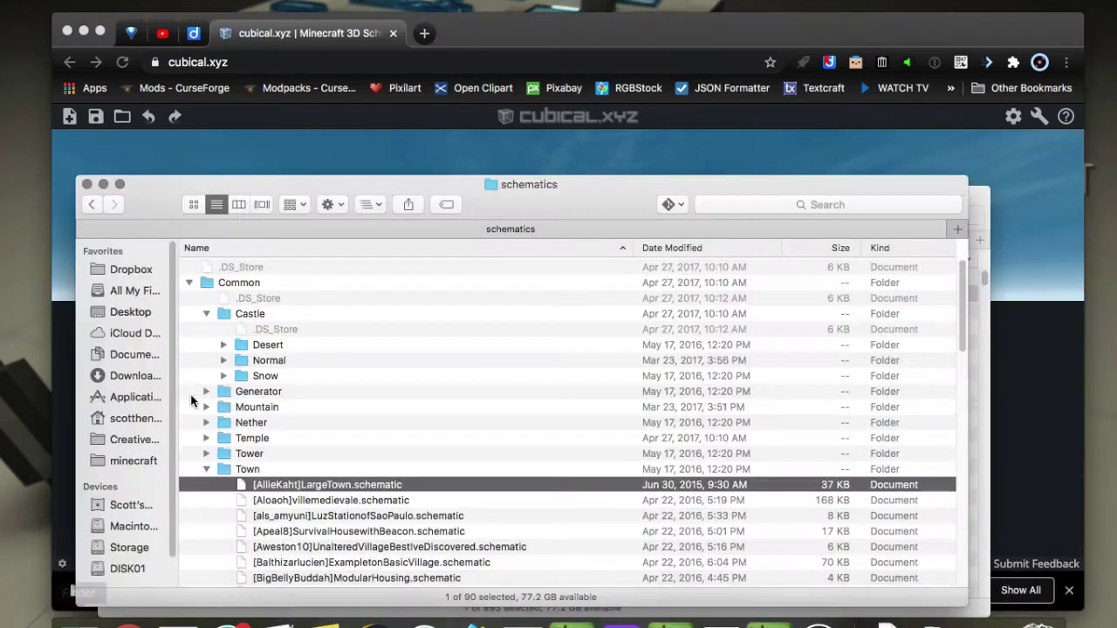
click(986, 204)
click(305, 277)
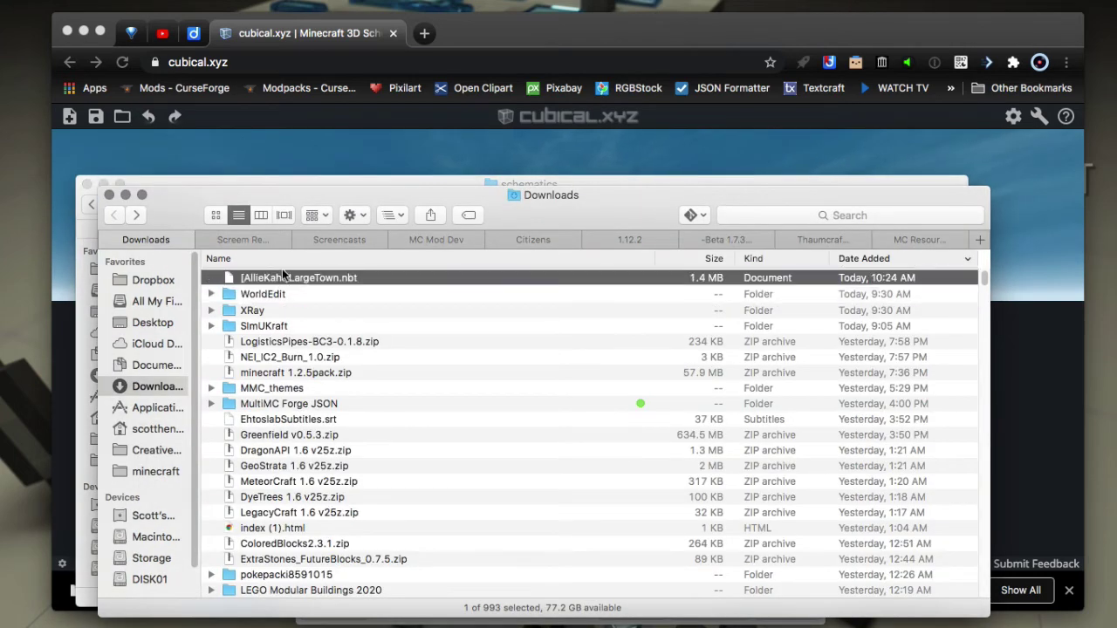
drag(282, 271, 336, 164)
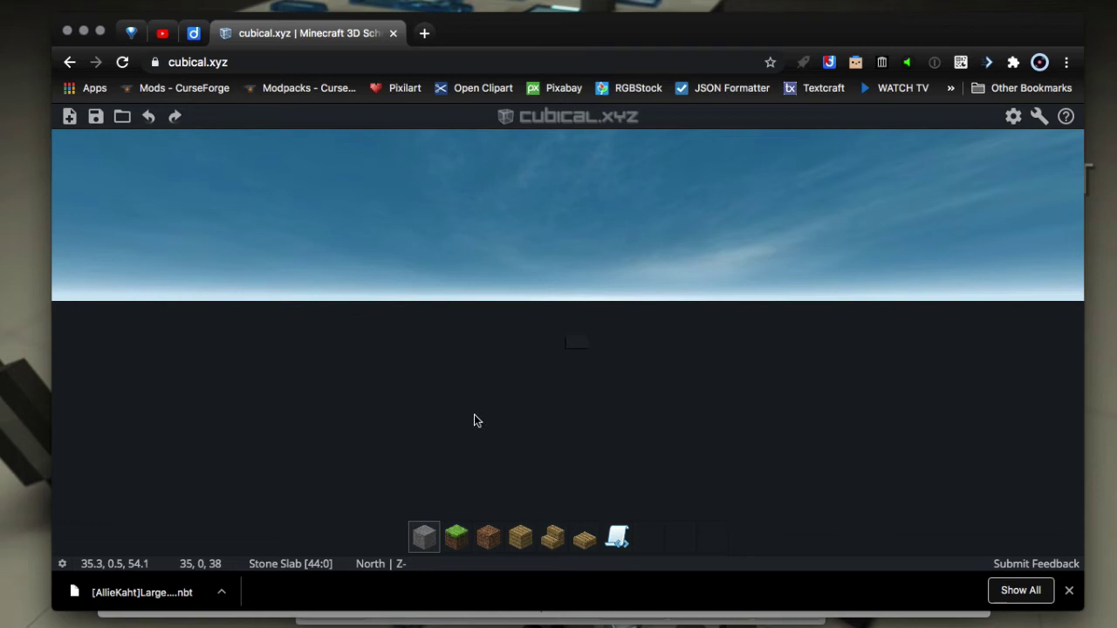
Zoom from the overview down to LargeTown's rooftops and slide right, then left, over the roofs
scroll(514, 430, up, 5)
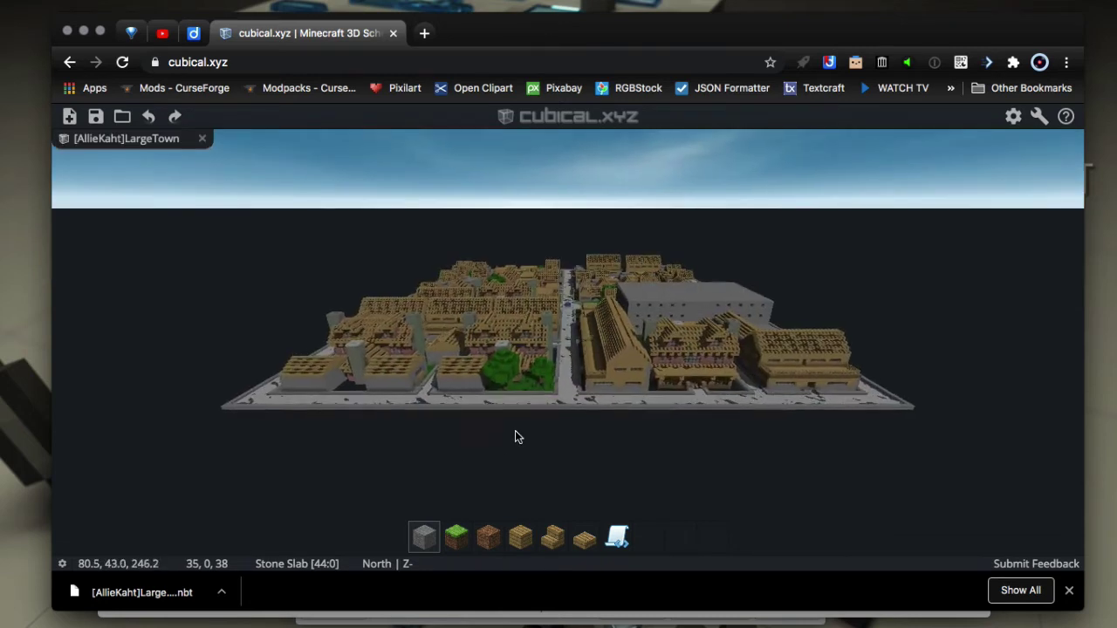
scroll(536, 409, up, 5)
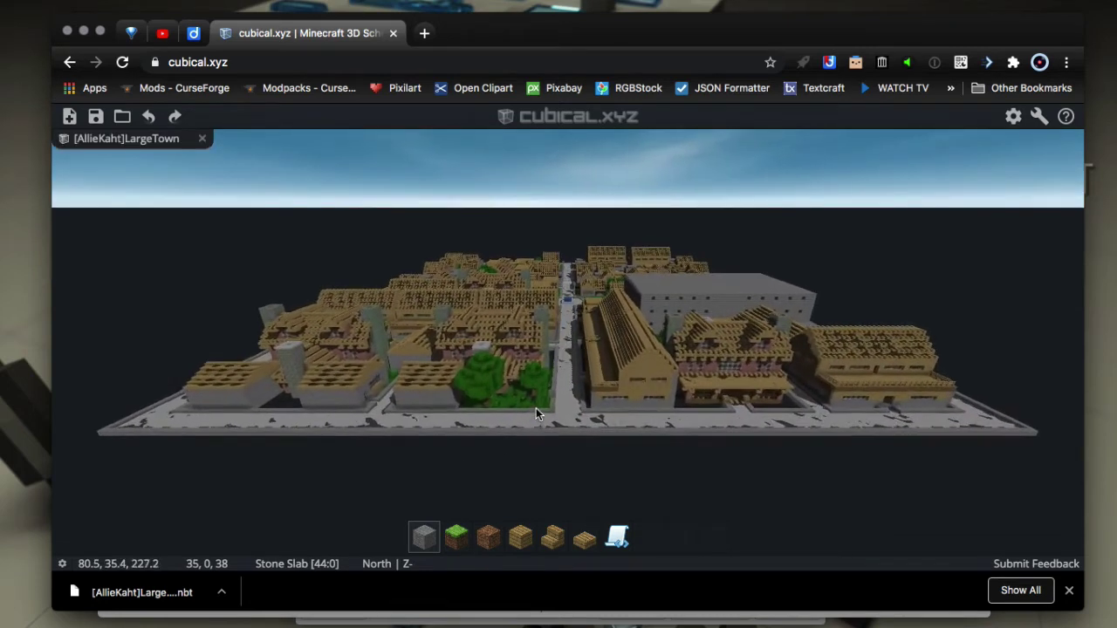
scroll(753, 400, up, 5)
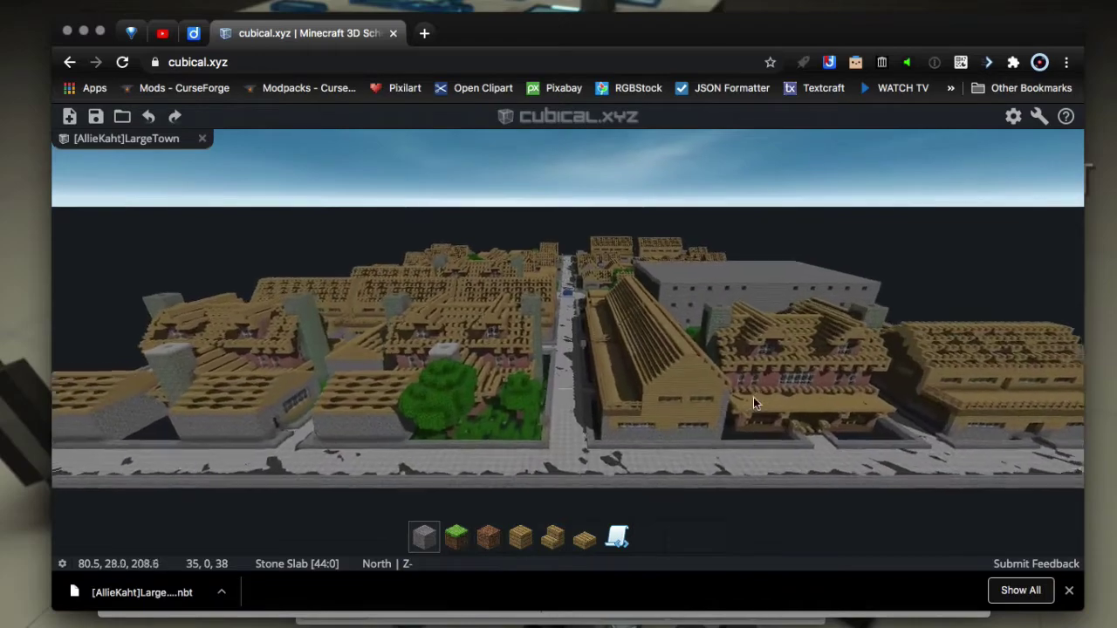
scroll(753, 397, up, 4)
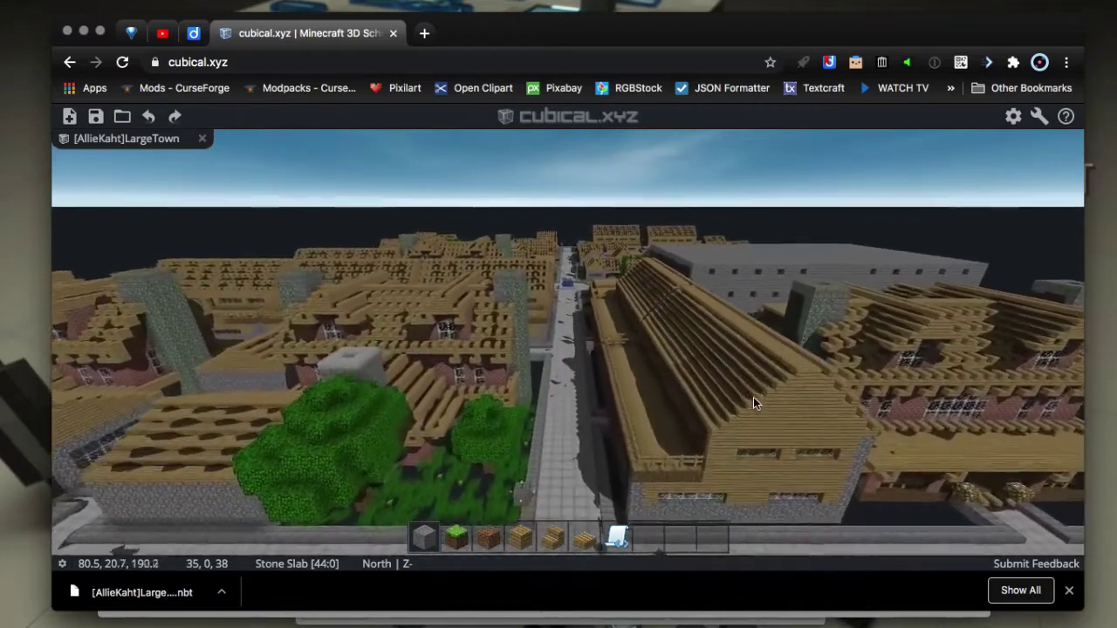
scroll(858, 393, up, 5)
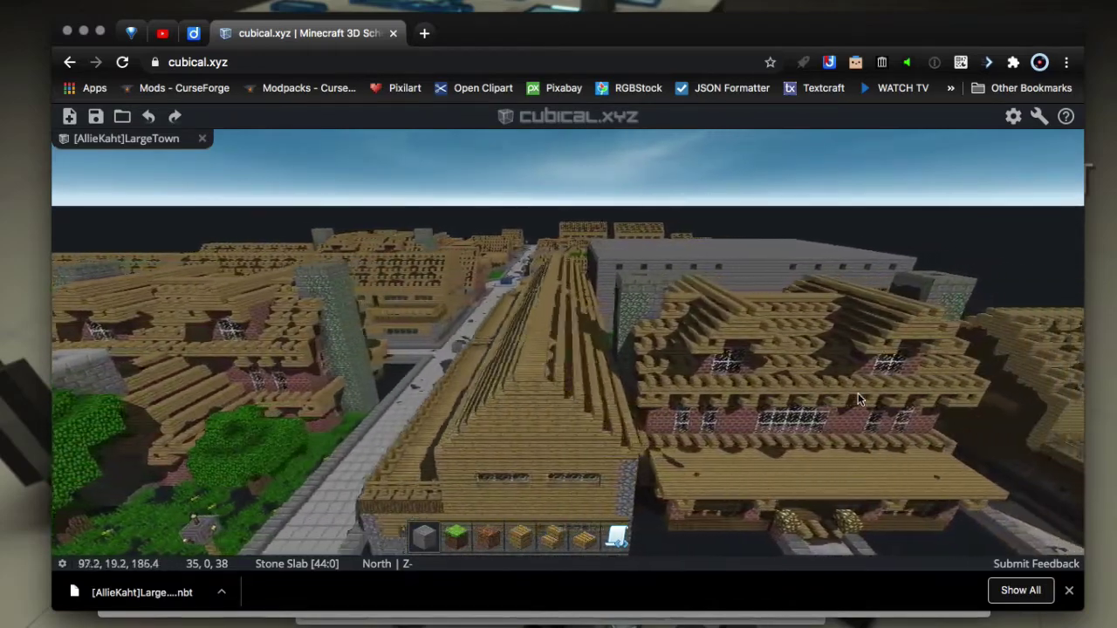
key(d)
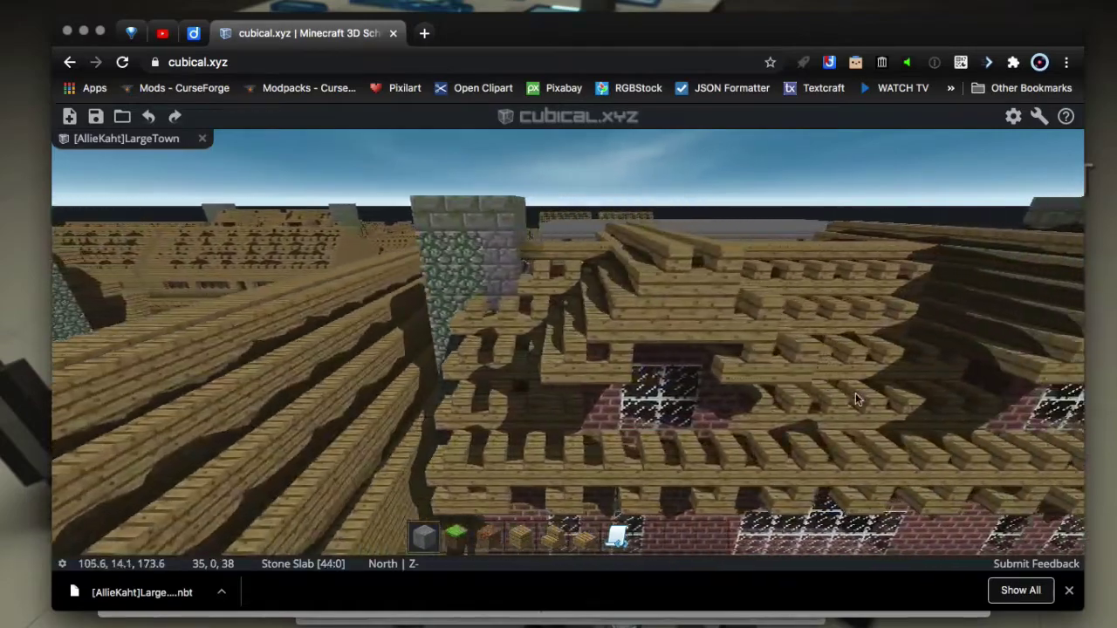
key(a)
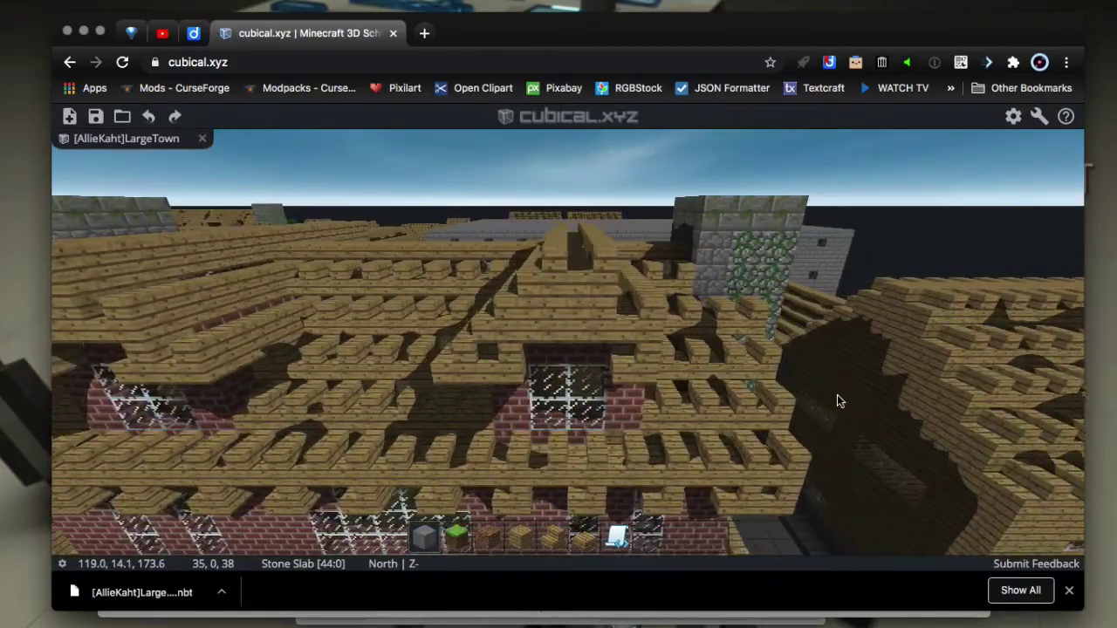
key(a)
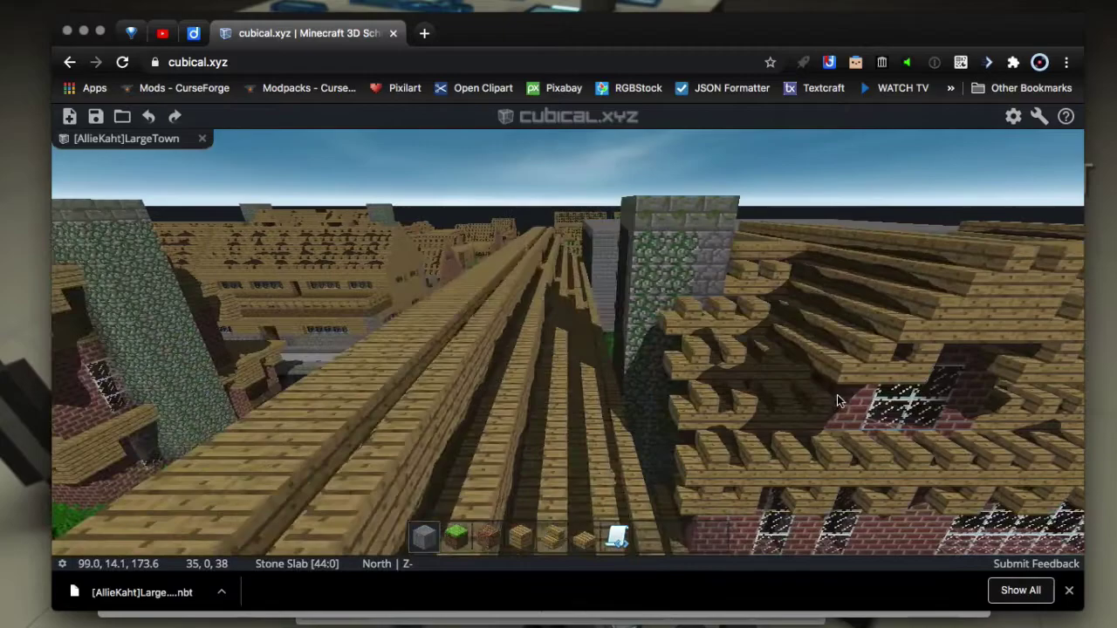
Fly north along the main street just above the pavement toward the plaza
key(w)
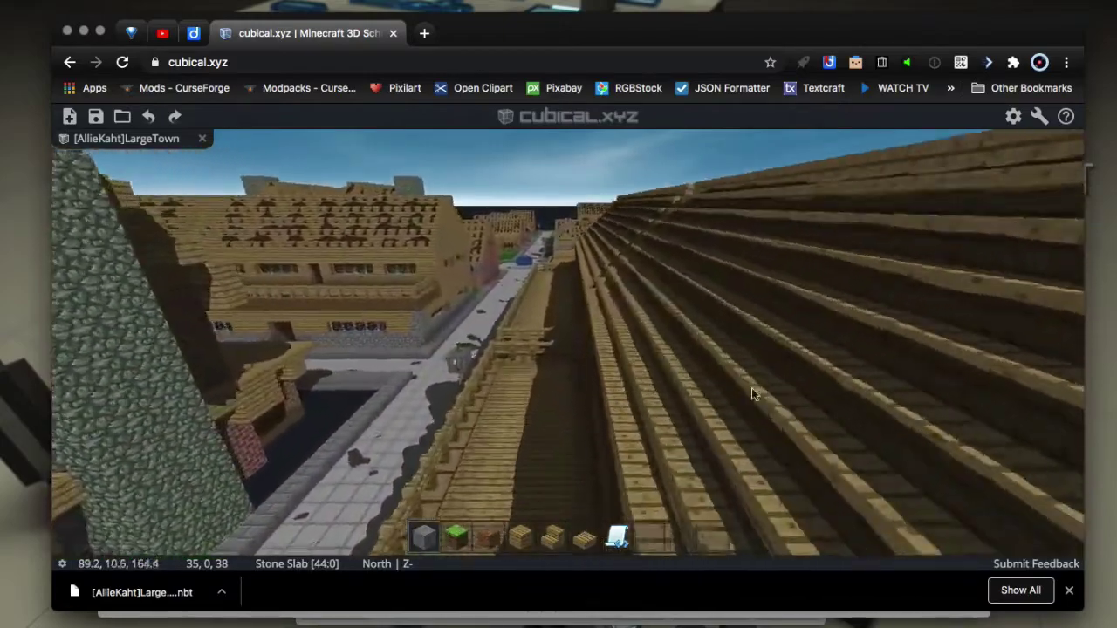
key(w)
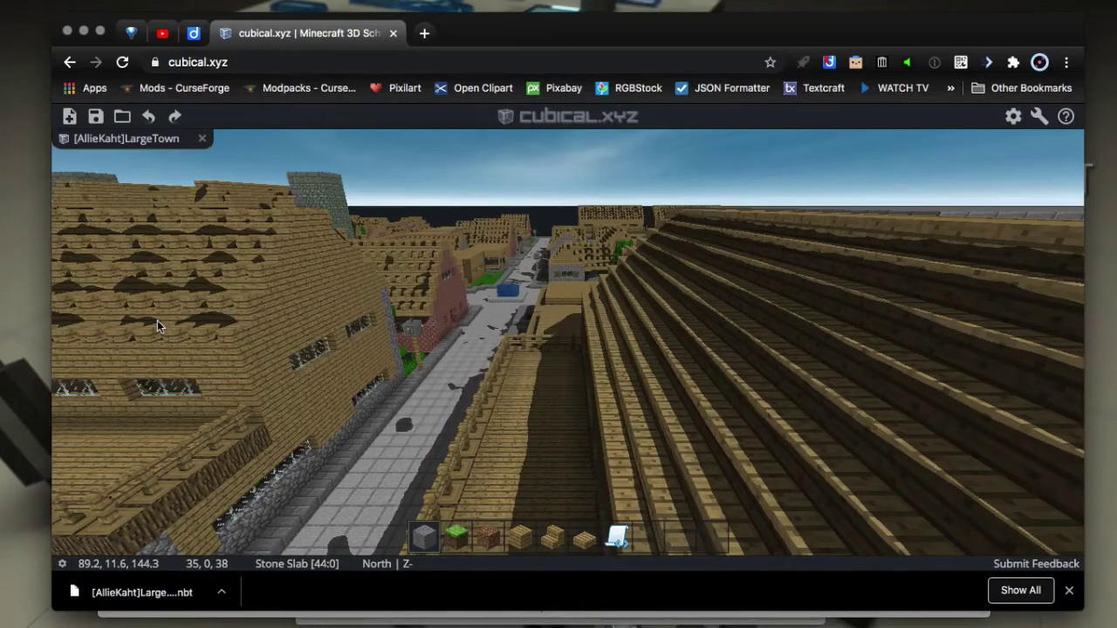
key(w)
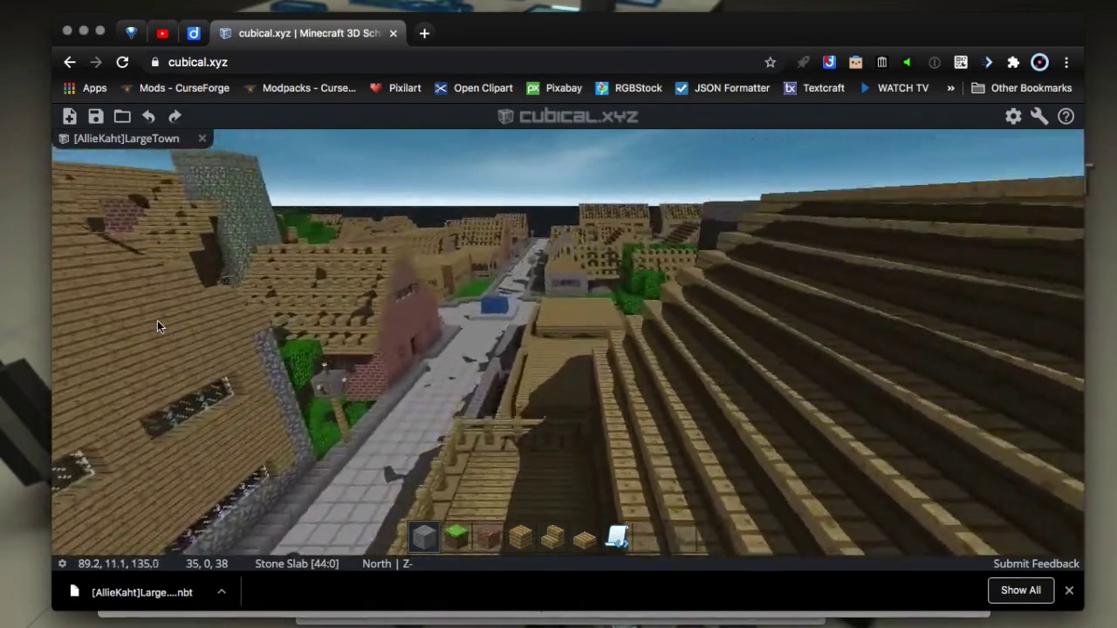
key(w)
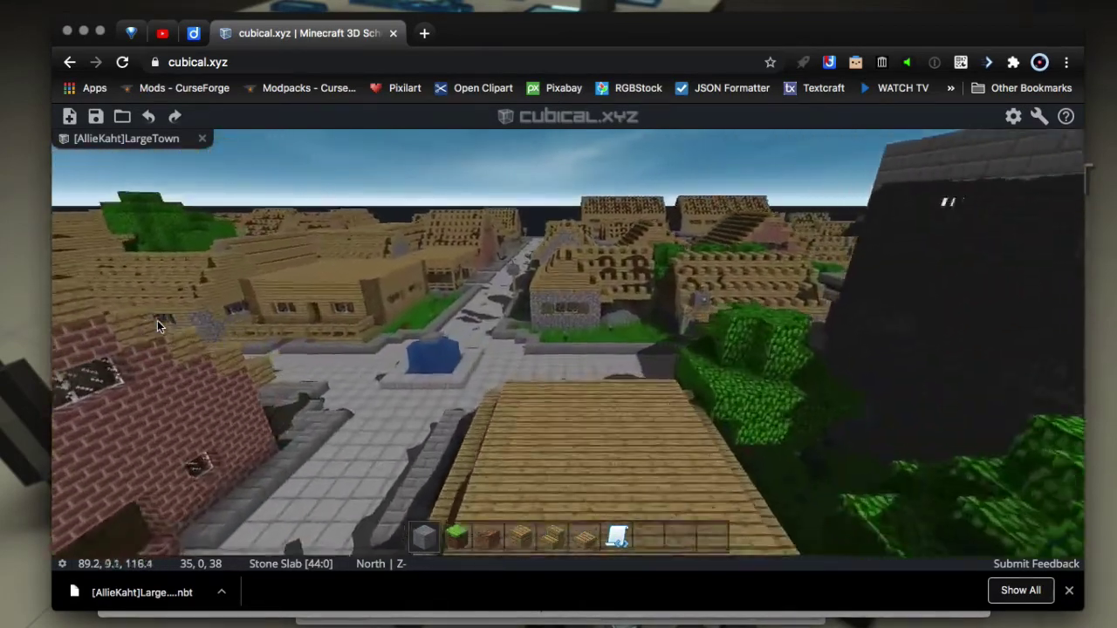
key(w)
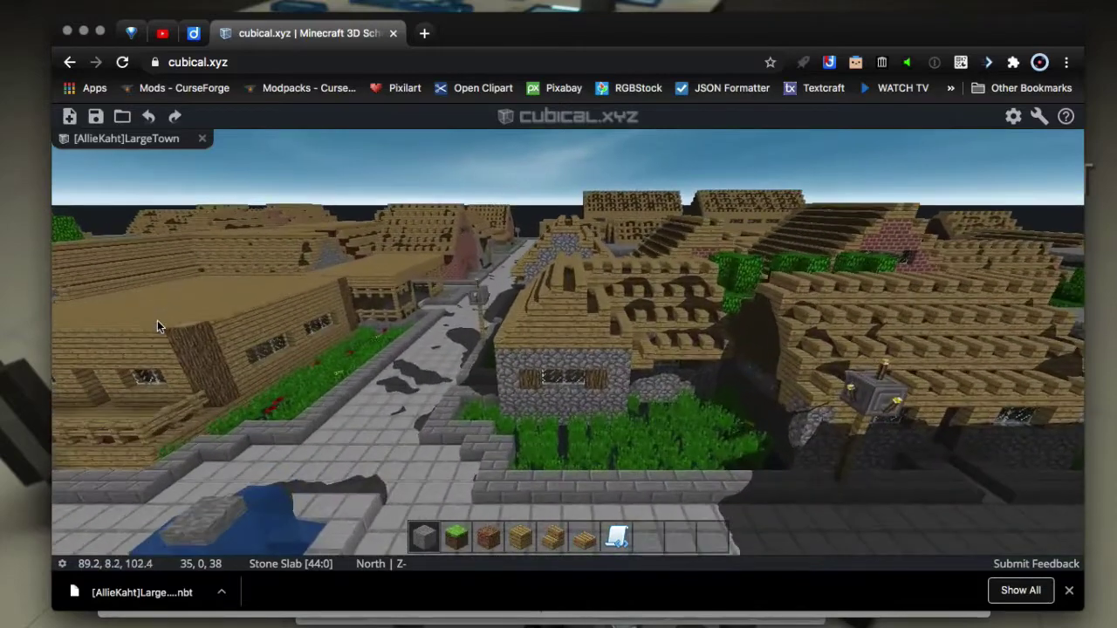